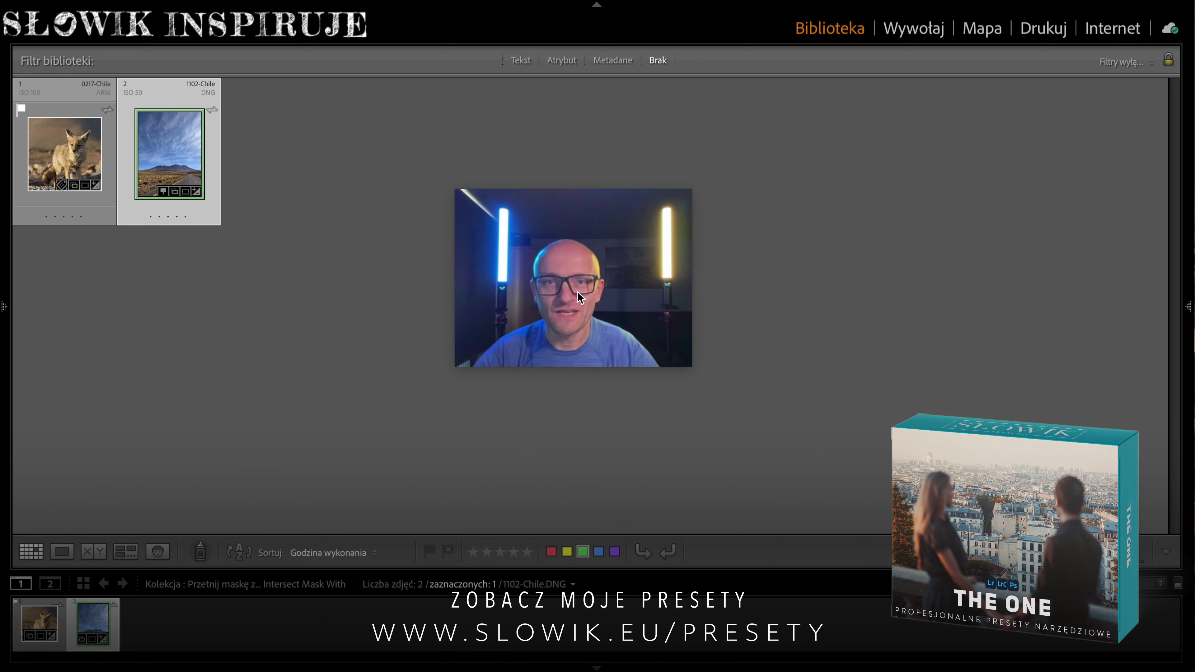
# - Select the fox photo 0217-Chile.ARW in the Library grid
pyautogui.press('Left')
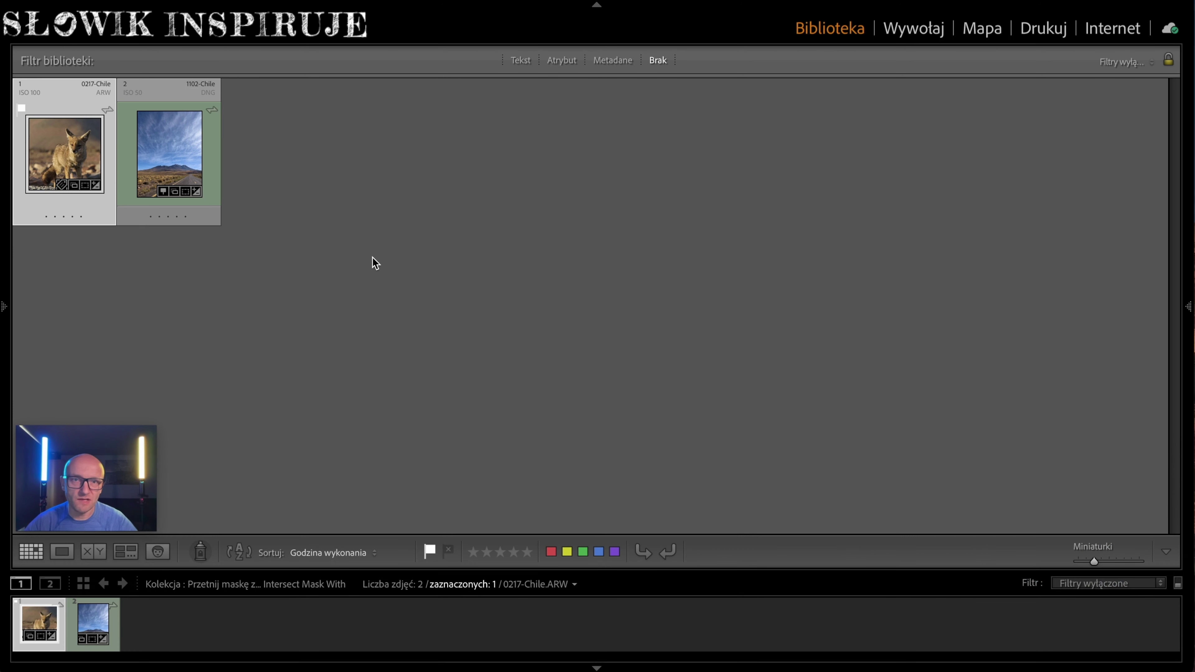
# - Open 0217-Chile.ARW in Develop and show its Masks panel with Maska 1
pyautogui.click(917, 34)
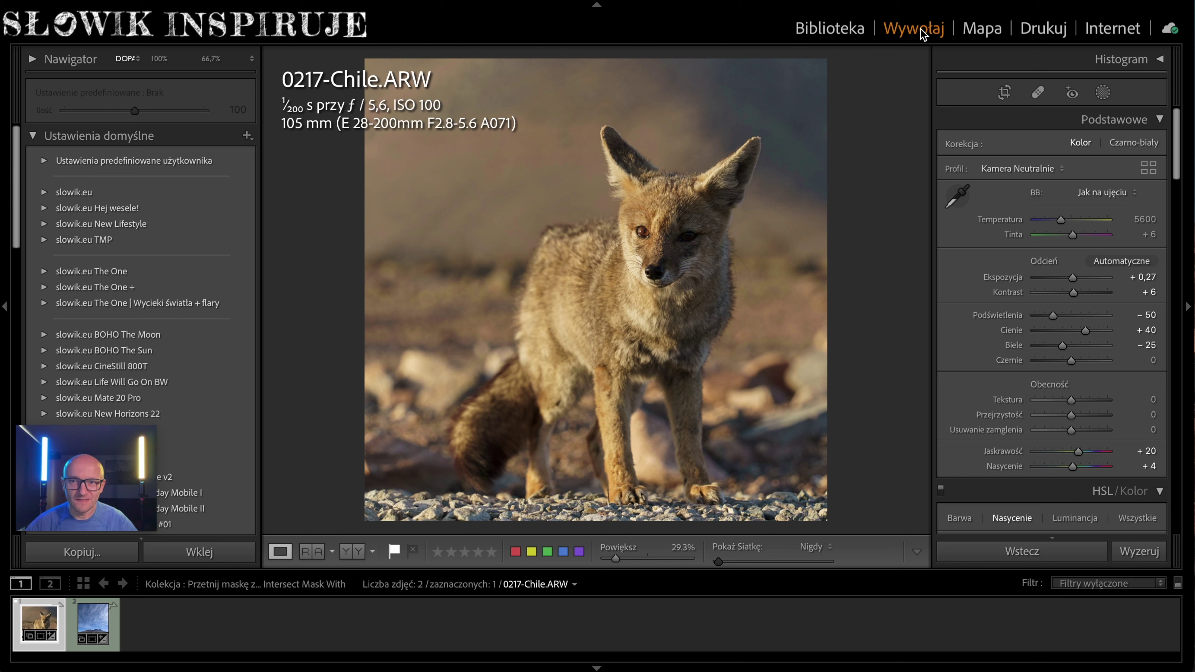
pyautogui.click(1102, 92)
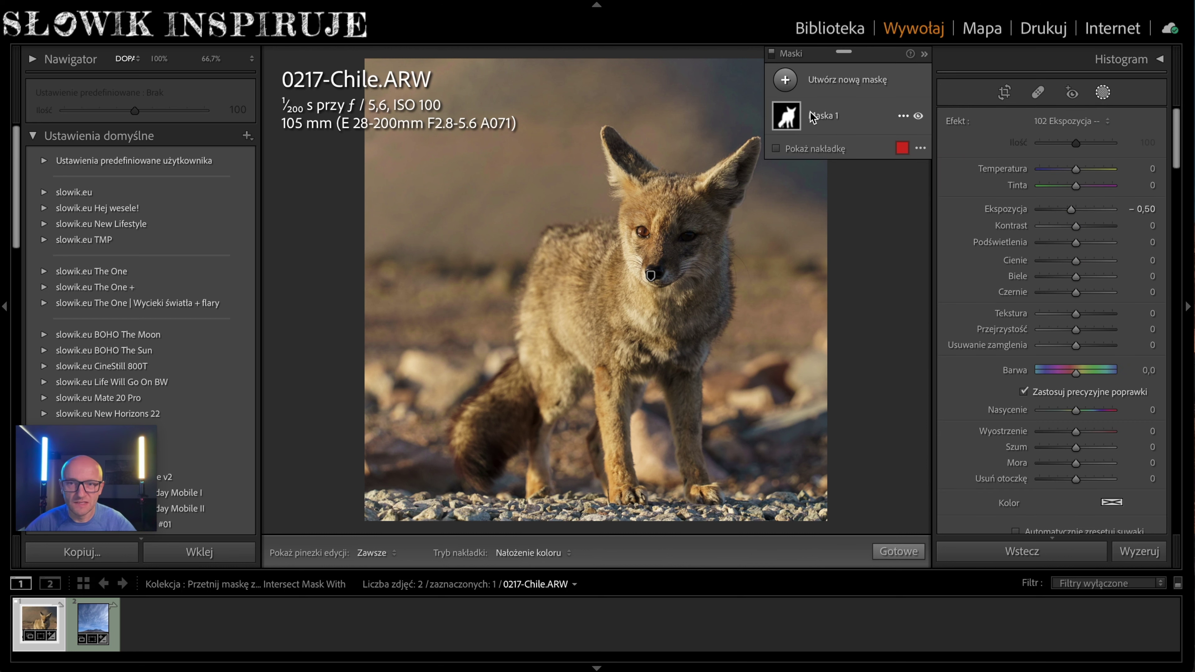
# - Apply the 103 Ekspozycja + preset to Maska 1, then set Shadows 34 and Temperature 23
pyautogui.click(792, 121)
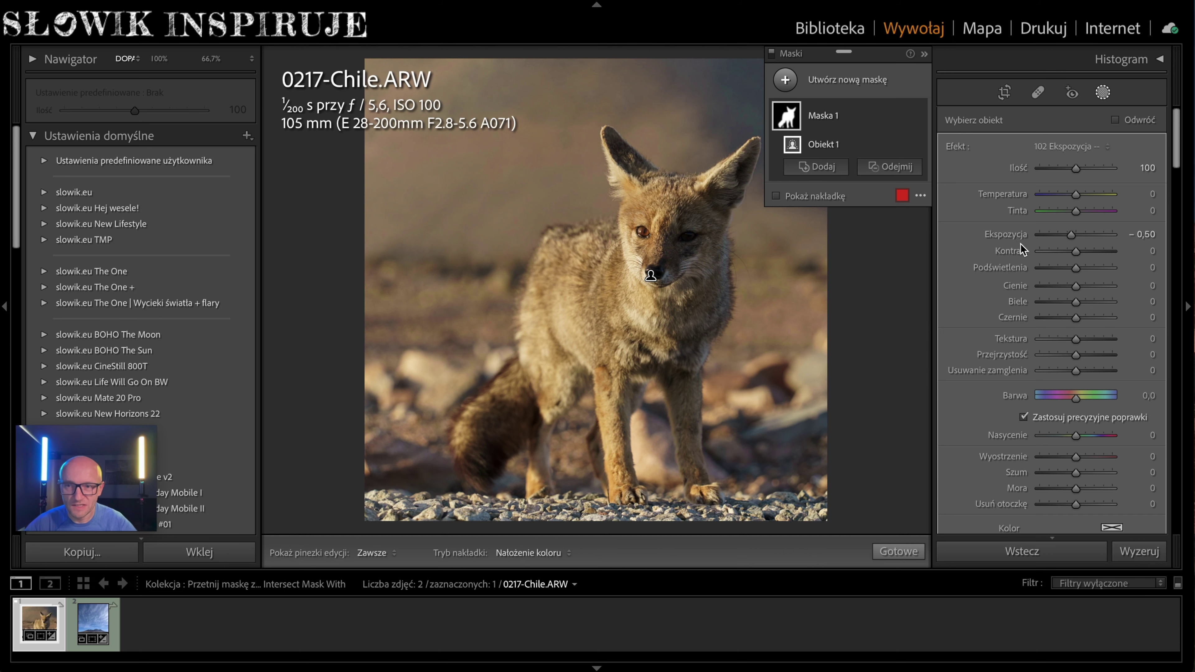
pyautogui.press('o')
pyautogui.click(1082, 146)
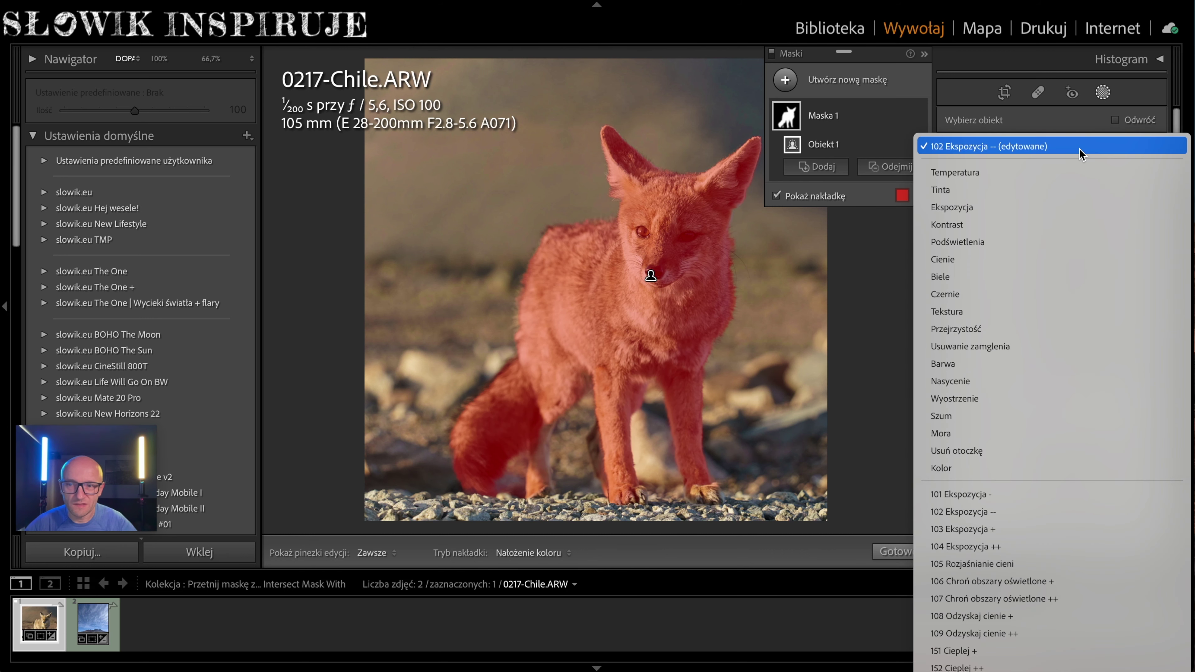
pyautogui.click(1028, 529)
pyautogui.press('o')
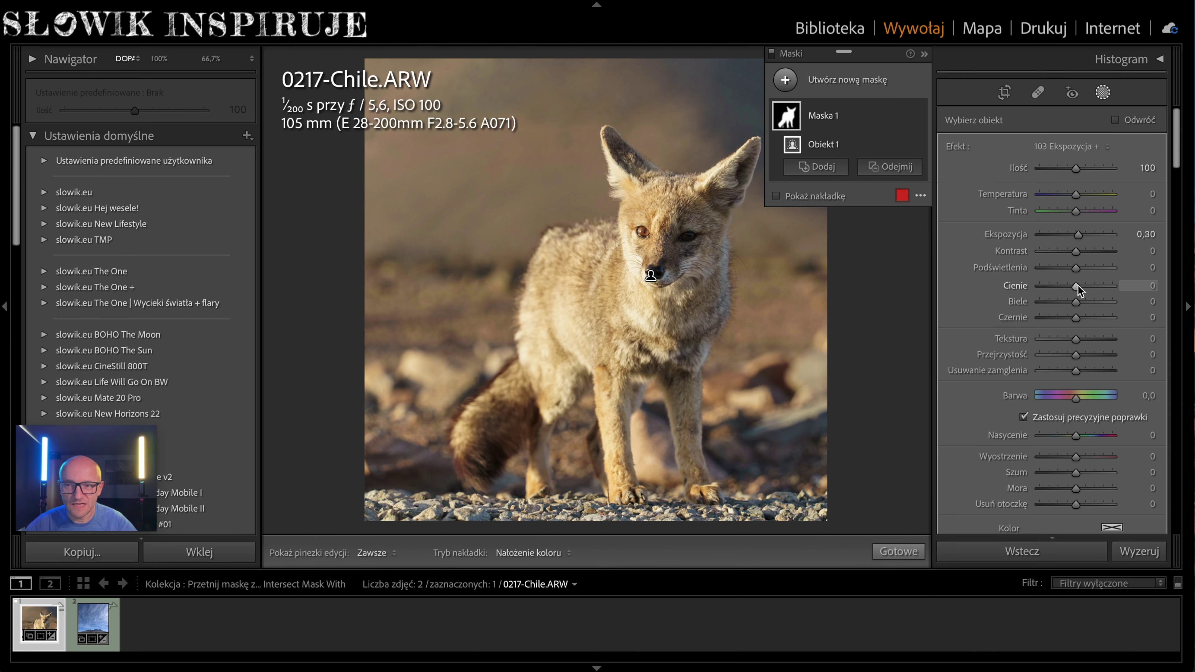
pyautogui.moveTo(1078, 287); pyautogui.dragTo(1088, 289)
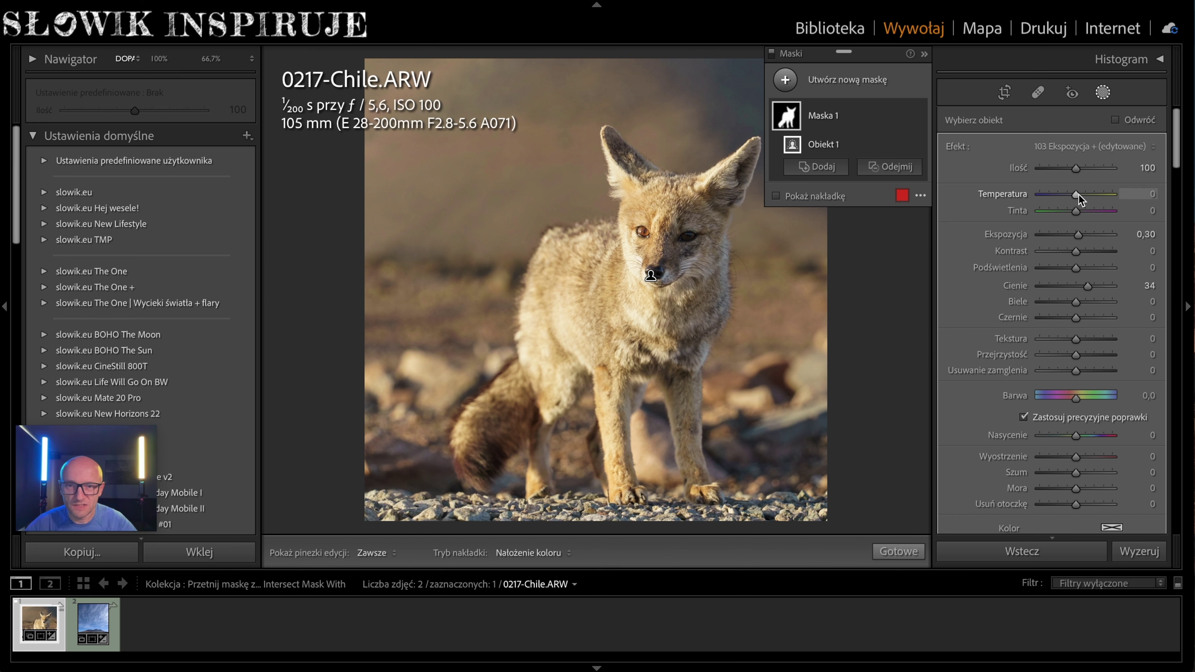
pyautogui.moveTo(1077, 195); pyautogui.dragTo(1087, 195)
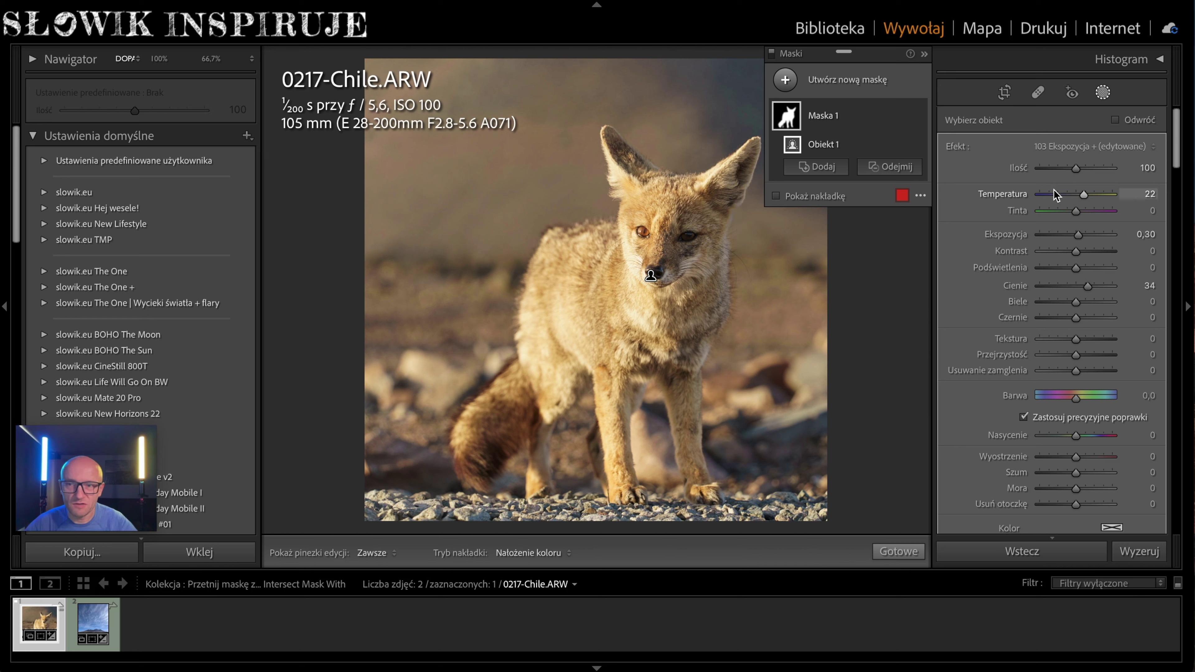
pyautogui.moveTo(1086, 194); pyautogui.dragTo(1086, 196)
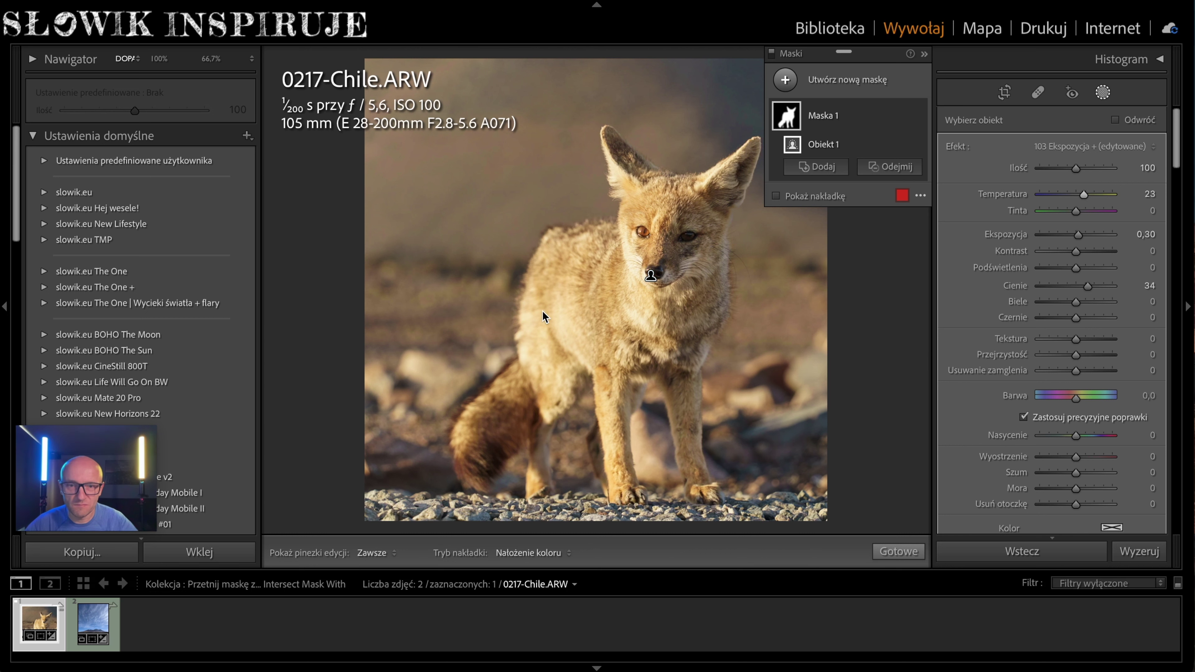
# - Add a Pędzel brush component intersecting Maska 1's fox selection
pyautogui.rightClick(804, 115)
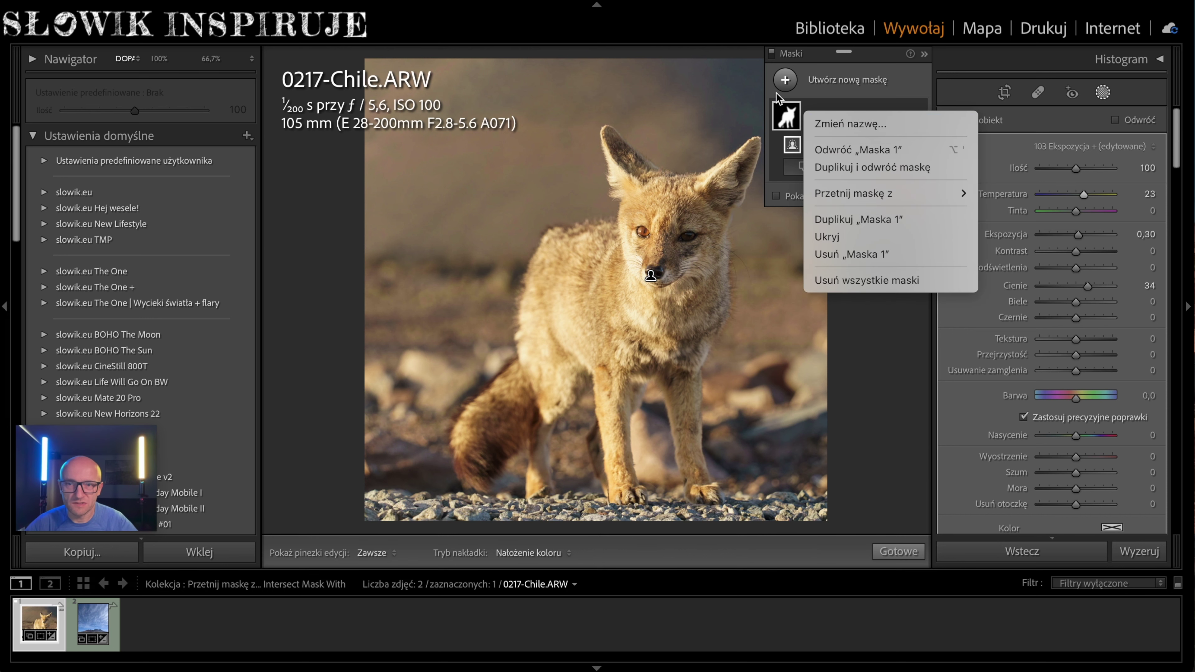
pyautogui.press('Escape')
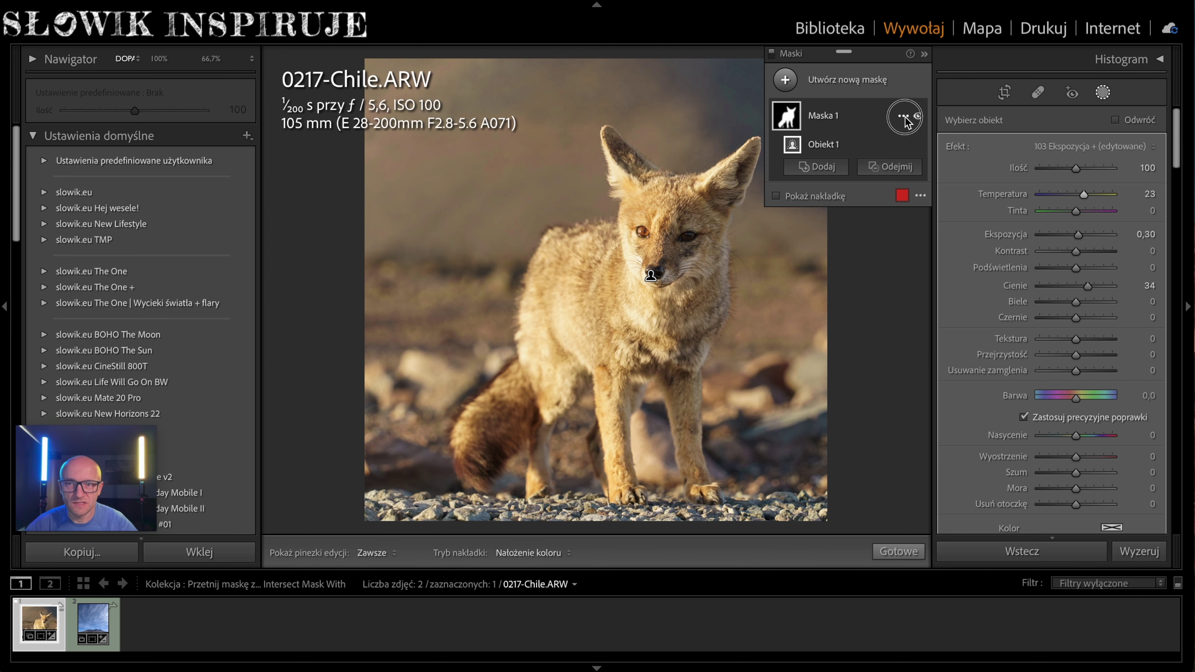
pyautogui.click(904, 115)
pyautogui.press('Escape')
pyautogui.rightClick(832, 121)
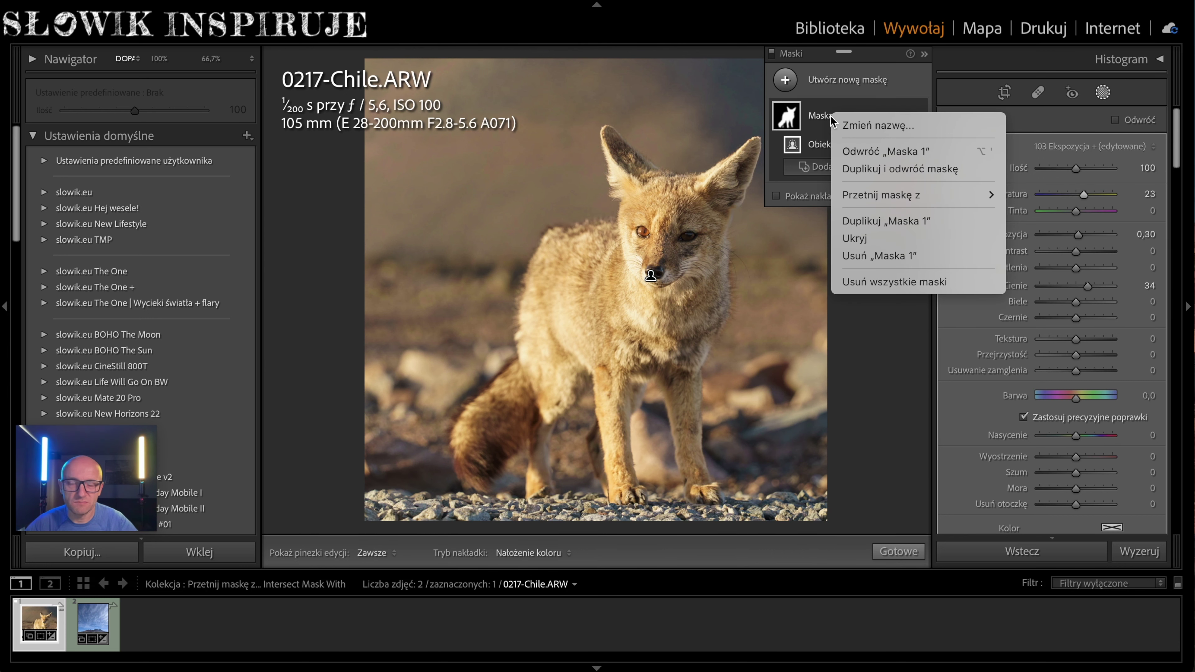
pyautogui.moveTo(880, 195)
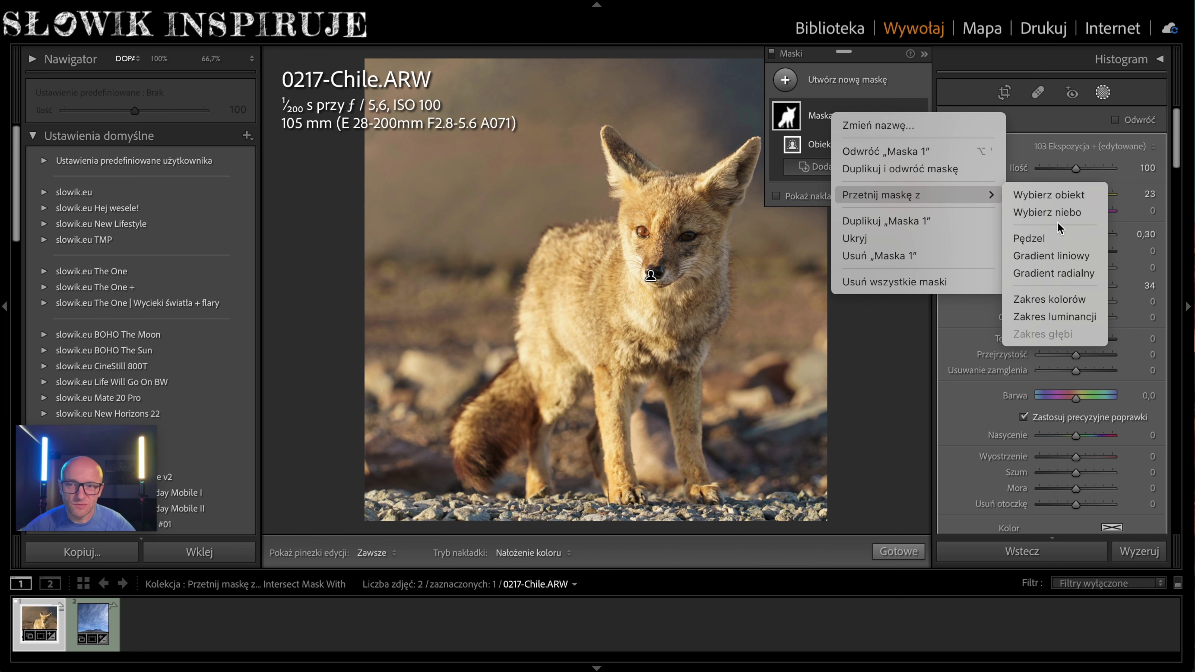
pyautogui.click(1064, 241)
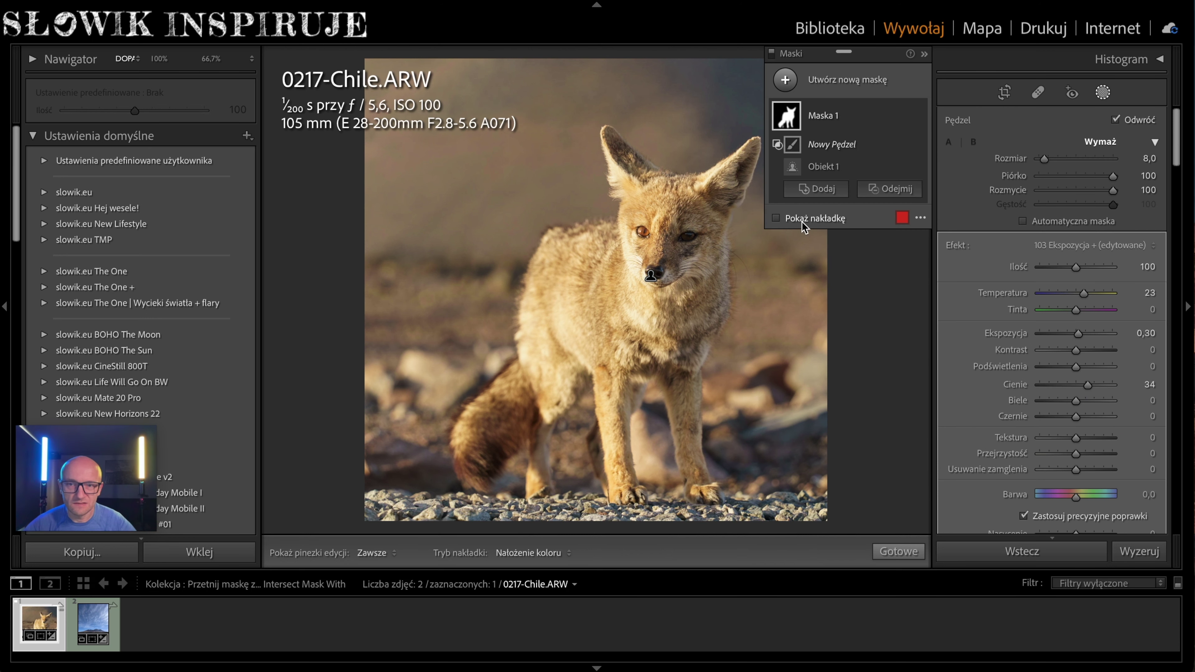
# - Raise the intersecting brush size from 8,0 to 13,0 while checking the mask overlay
pyautogui.click(802, 219)
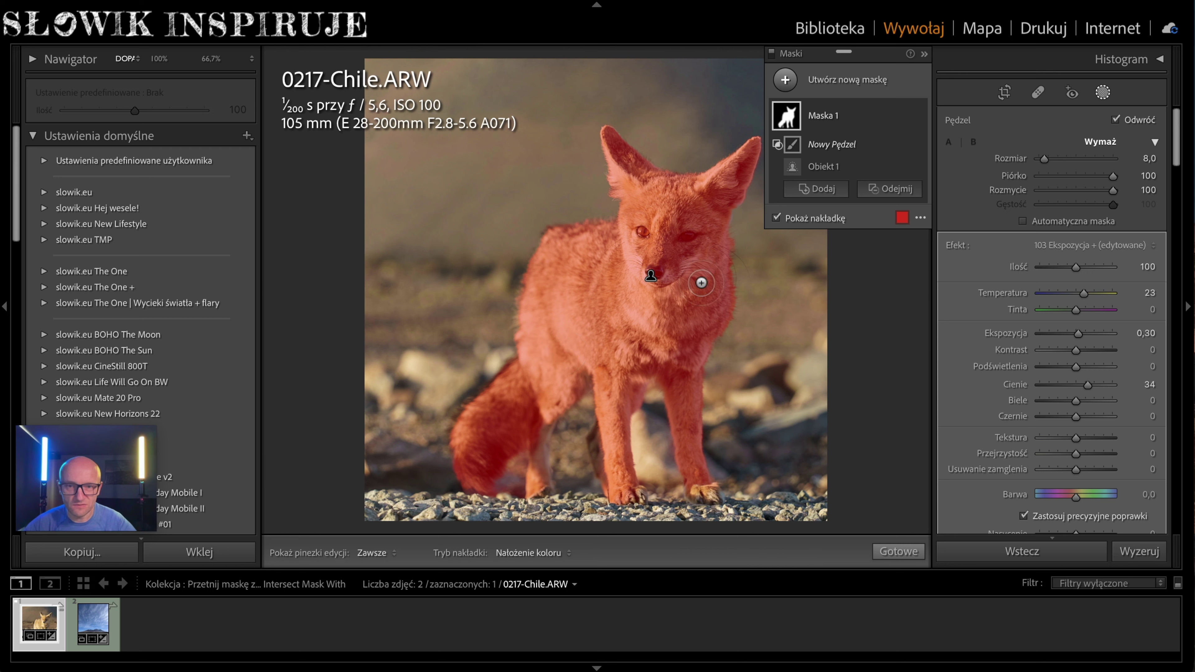
pyautogui.click(776, 219)
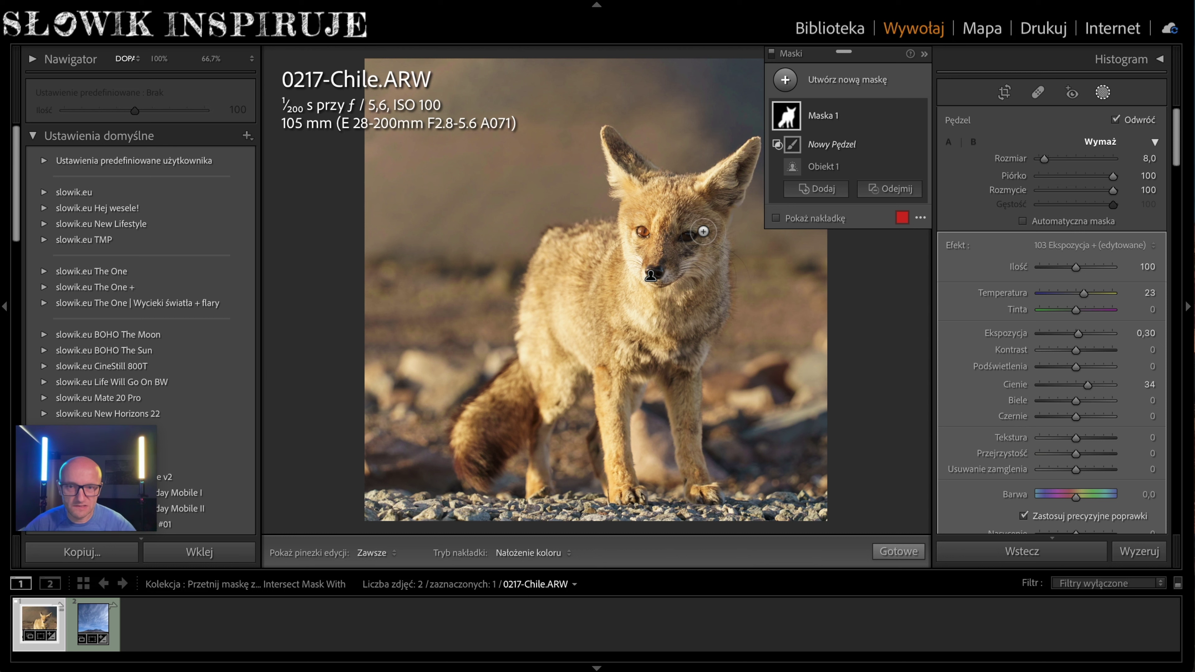
pyautogui.scroll(5, 703, 232)
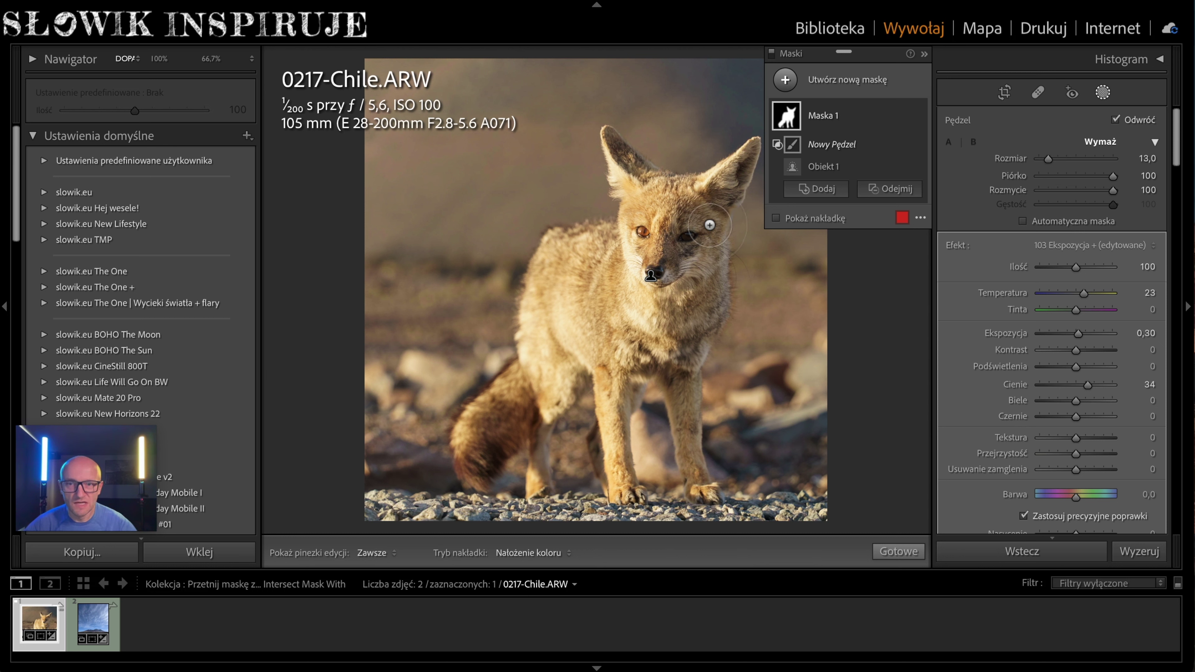
pyautogui.click(776, 218)
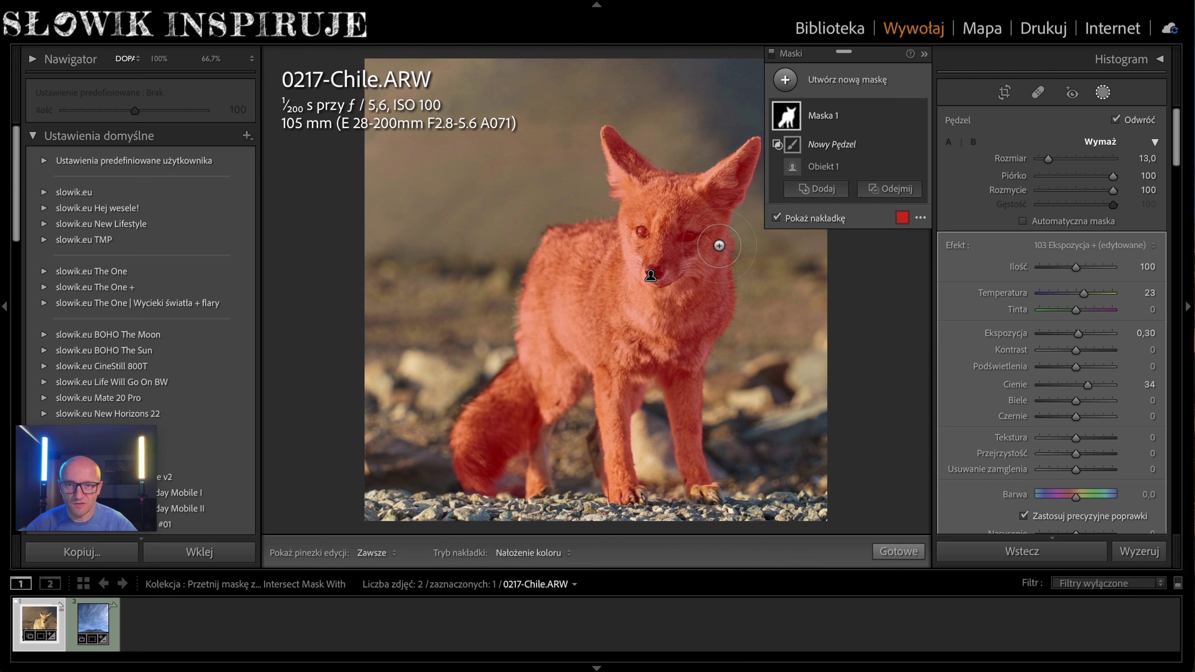
pyautogui.press('h')
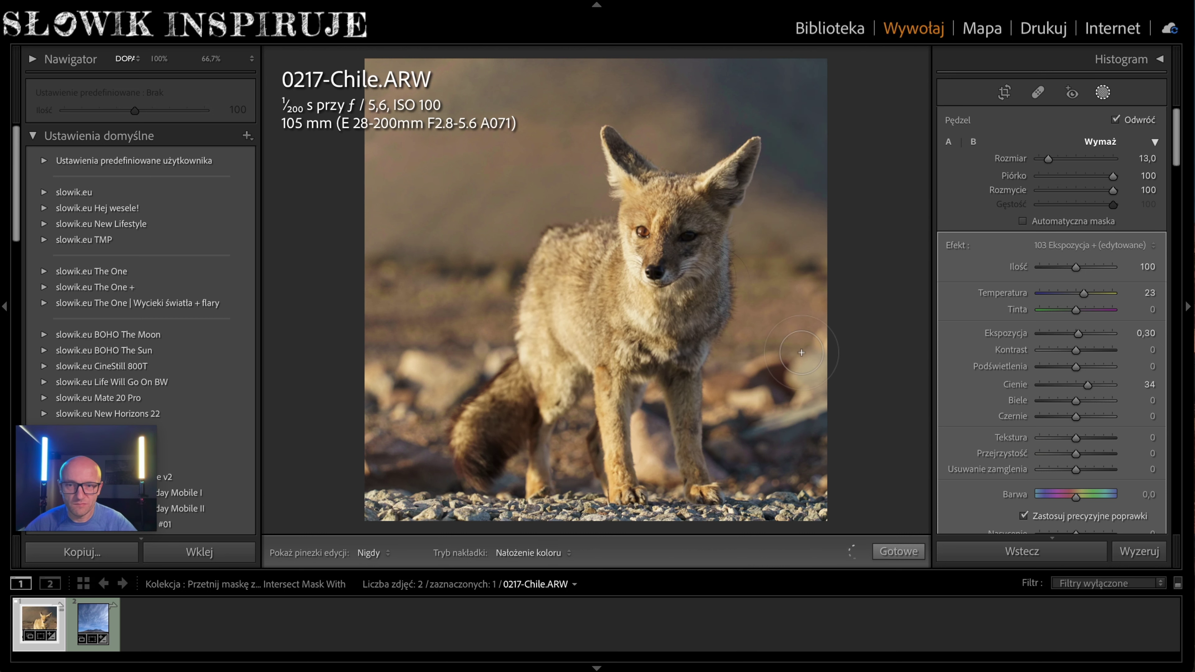
pyautogui.press('h')
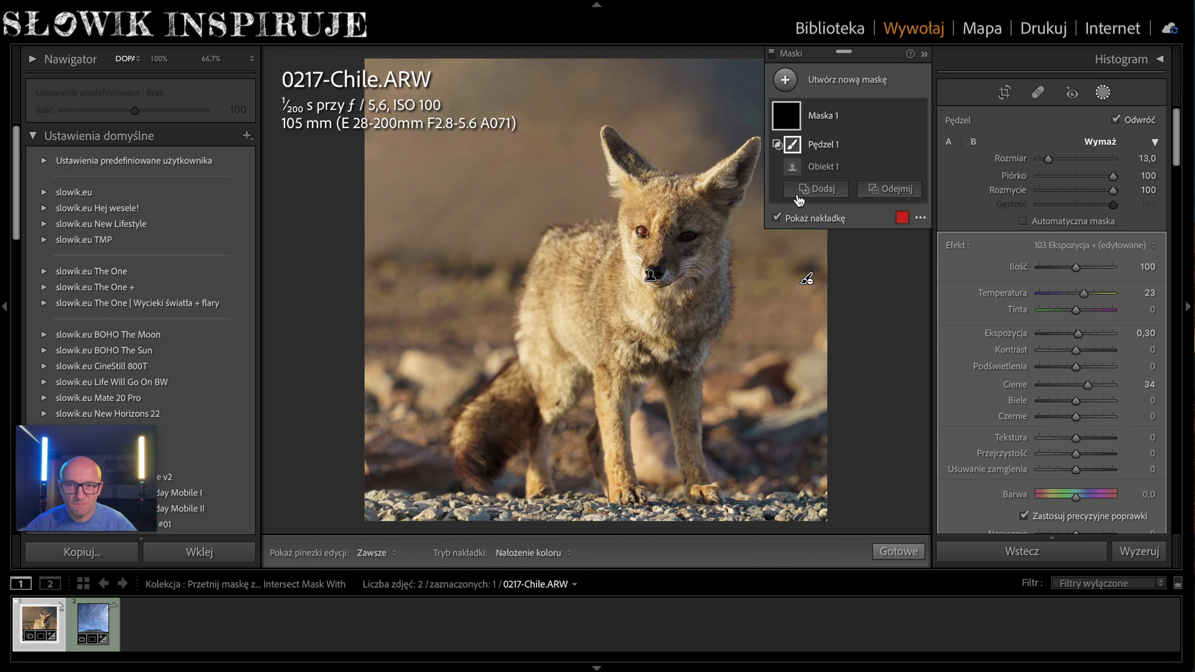
pyautogui.moveTo(821, 115)
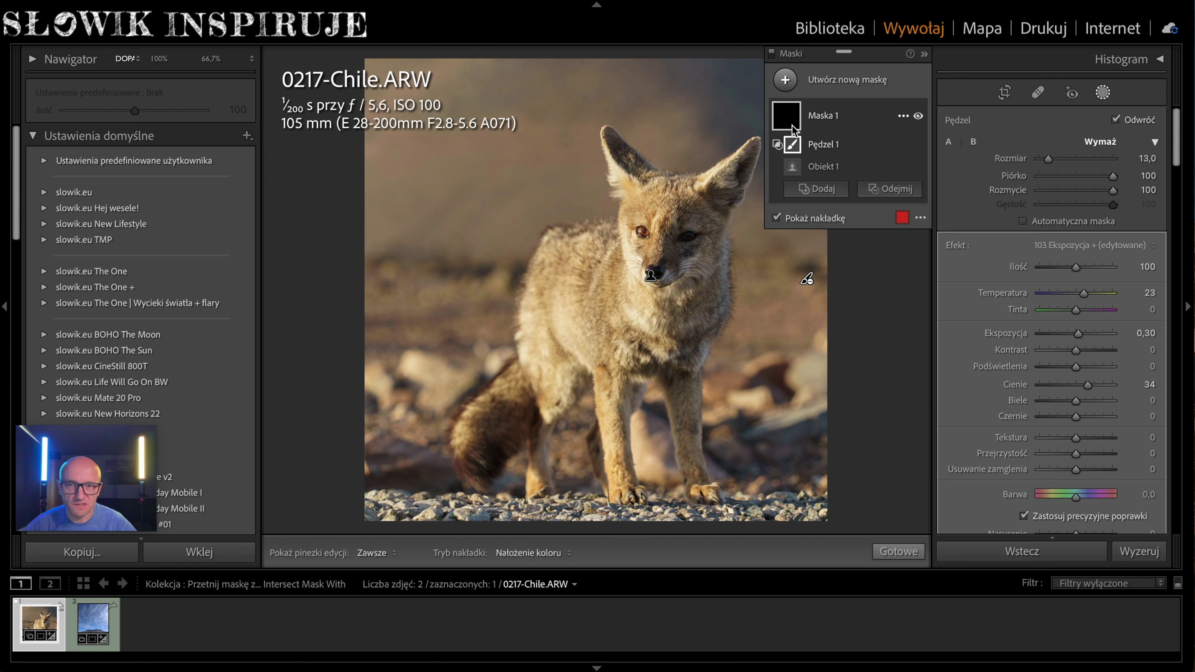
# - Paint over the fox with a size-15 brush, reviewing the mask with overlay and pins toggled
pyautogui.moveTo(823, 167)
pyautogui.moveTo(753, 162); pyautogui.dragTo(729, 487)
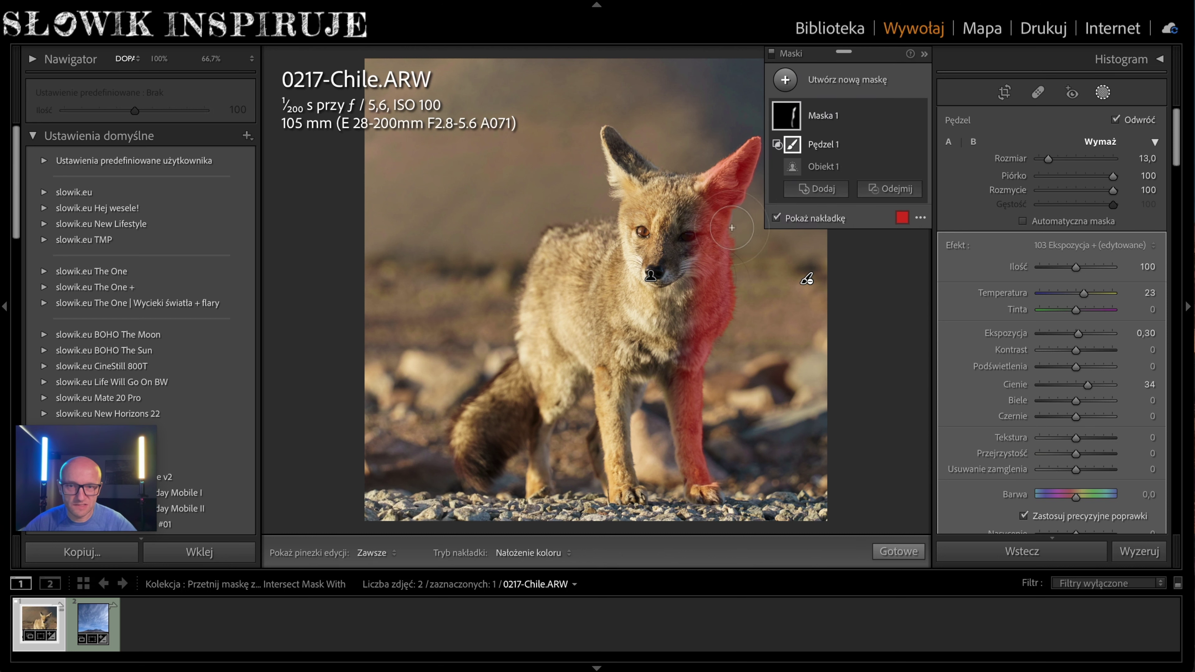
pyautogui.scroll(4, 729, 184)
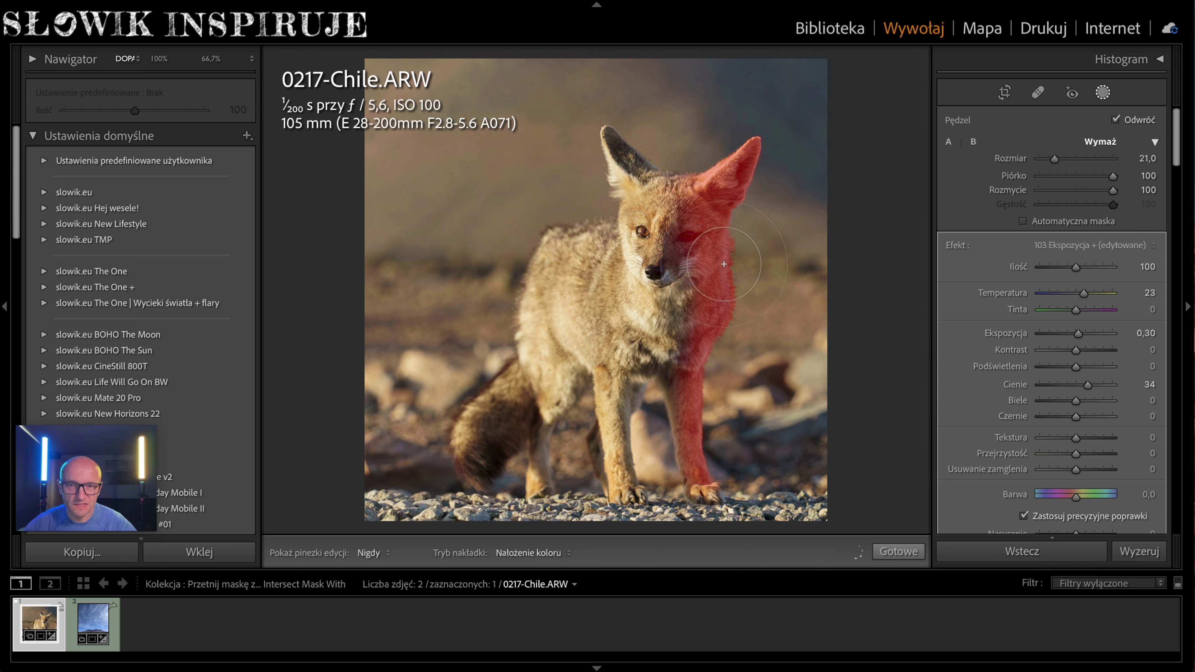
pyautogui.click(777, 218)
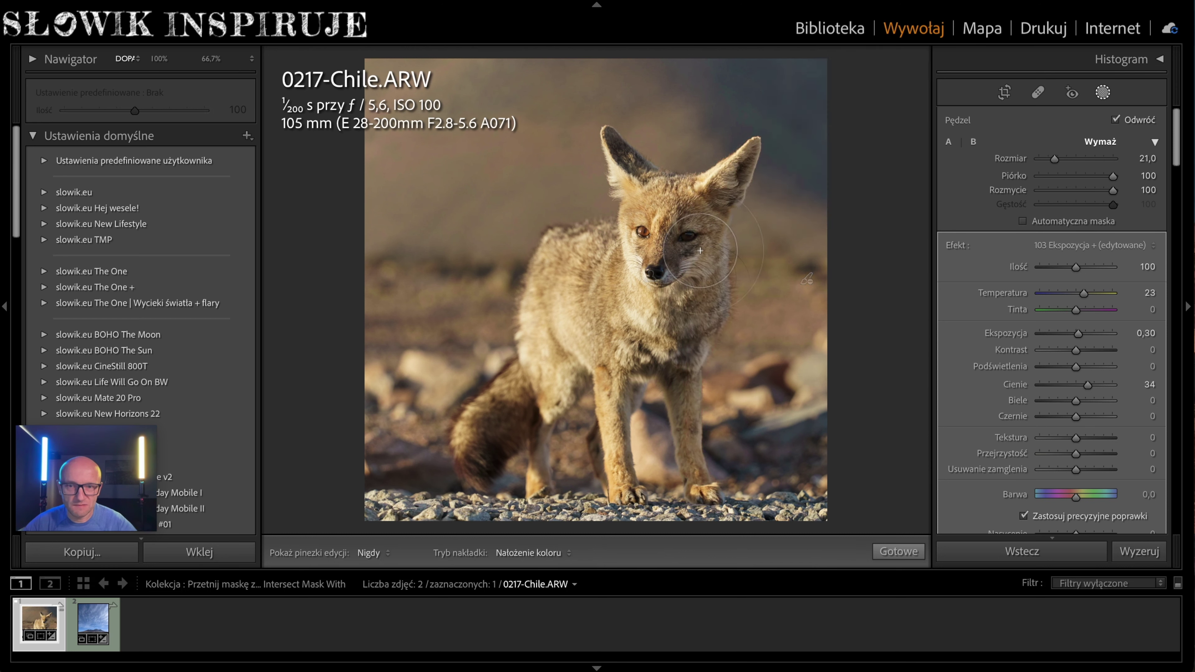
pyautogui.press('h')
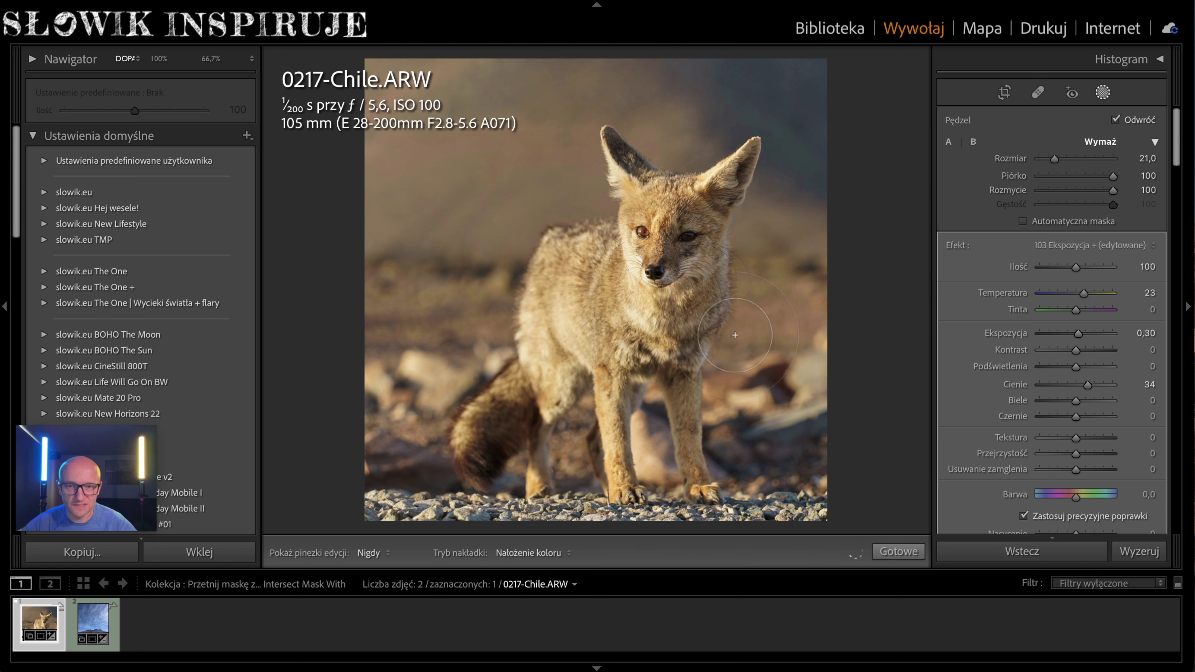
pyautogui.scroll(-3, 677, 275)
pyautogui.press('h')
pyautogui.scroll(-5, 618, 141)
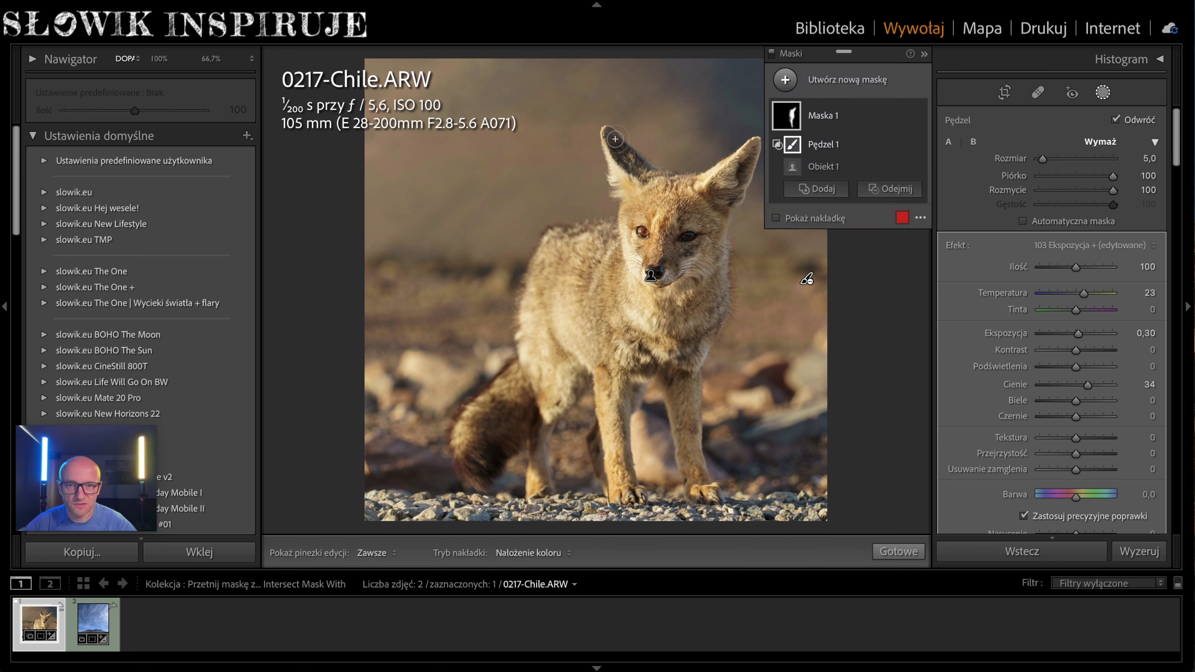
pyautogui.press('h')
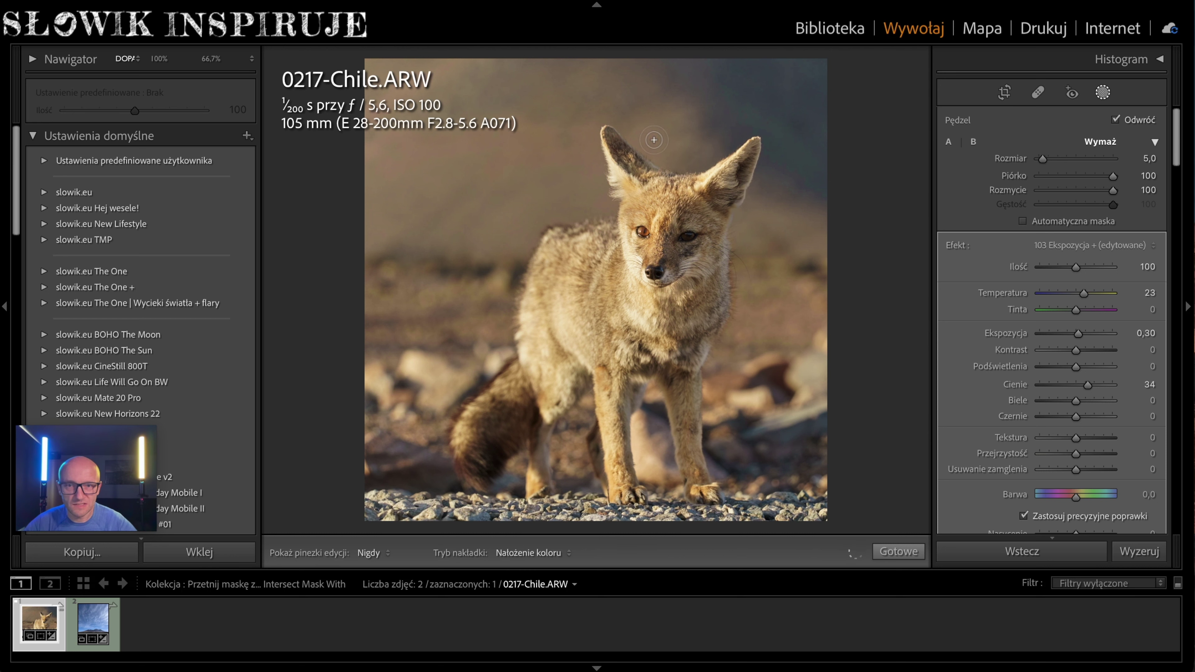
pyautogui.press('h')
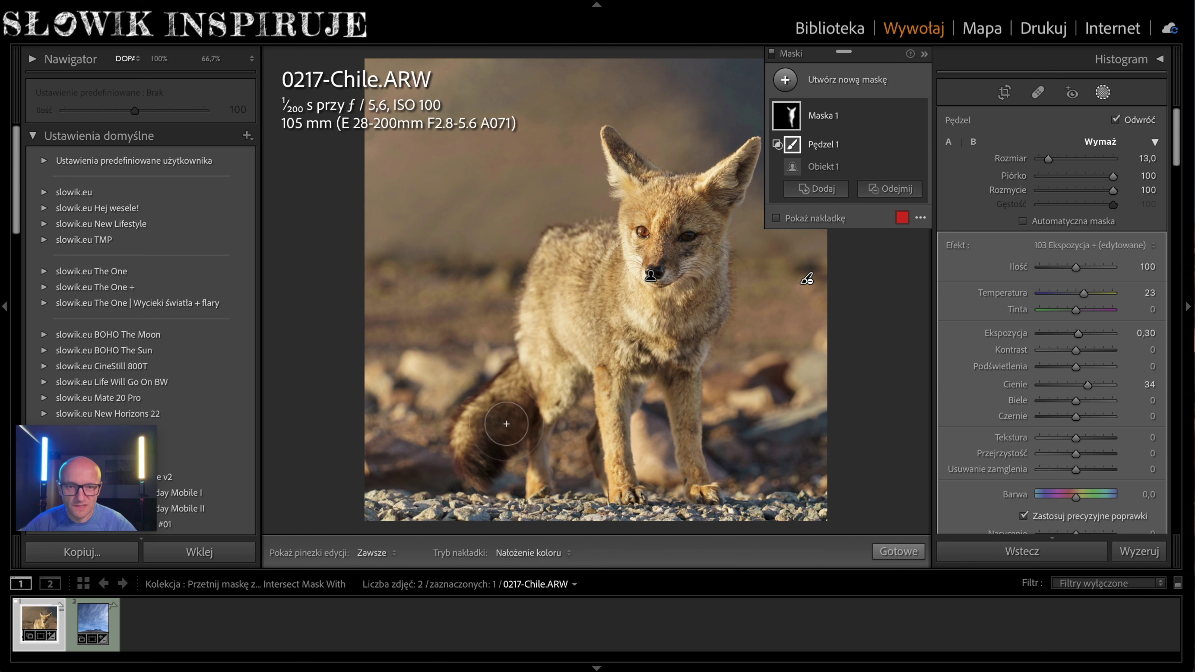
pyautogui.scroll(5, 502, 430)
pyautogui.press('h')
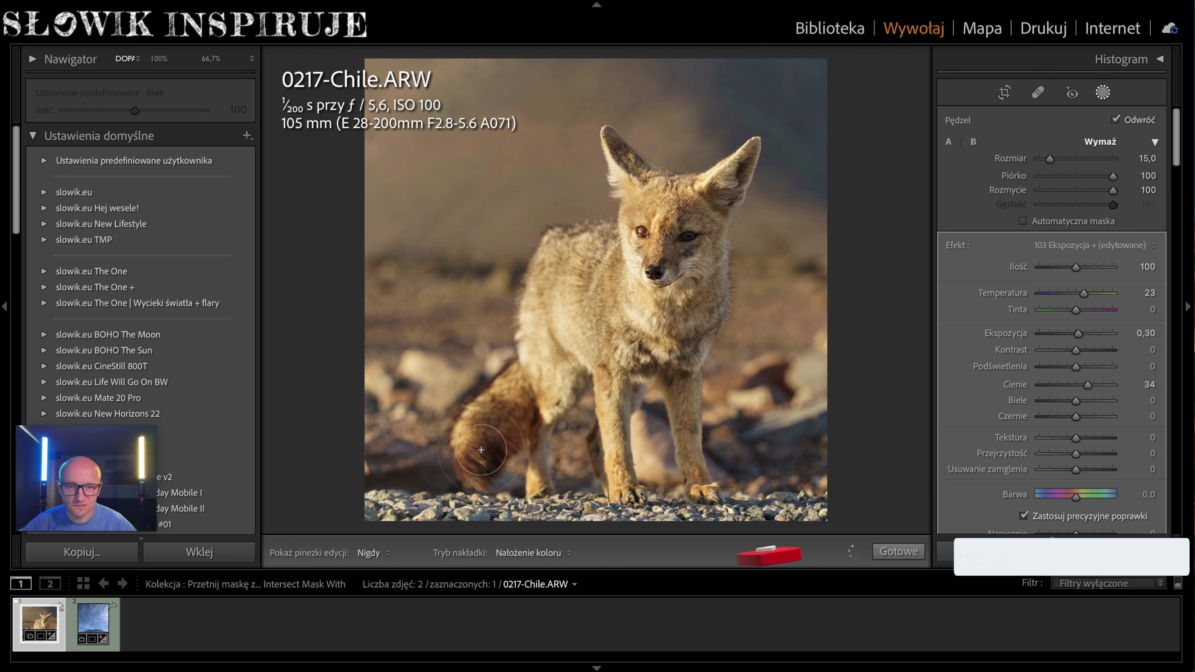
pyautogui.press('h')
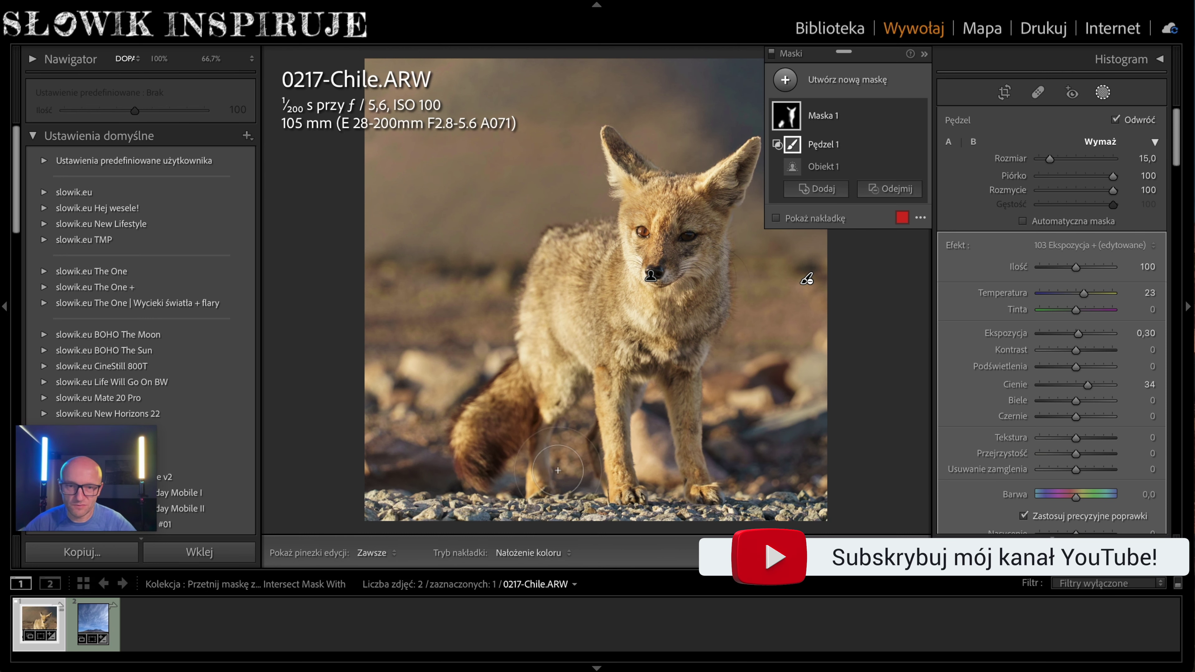
pyautogui.moveTo(787, 116)
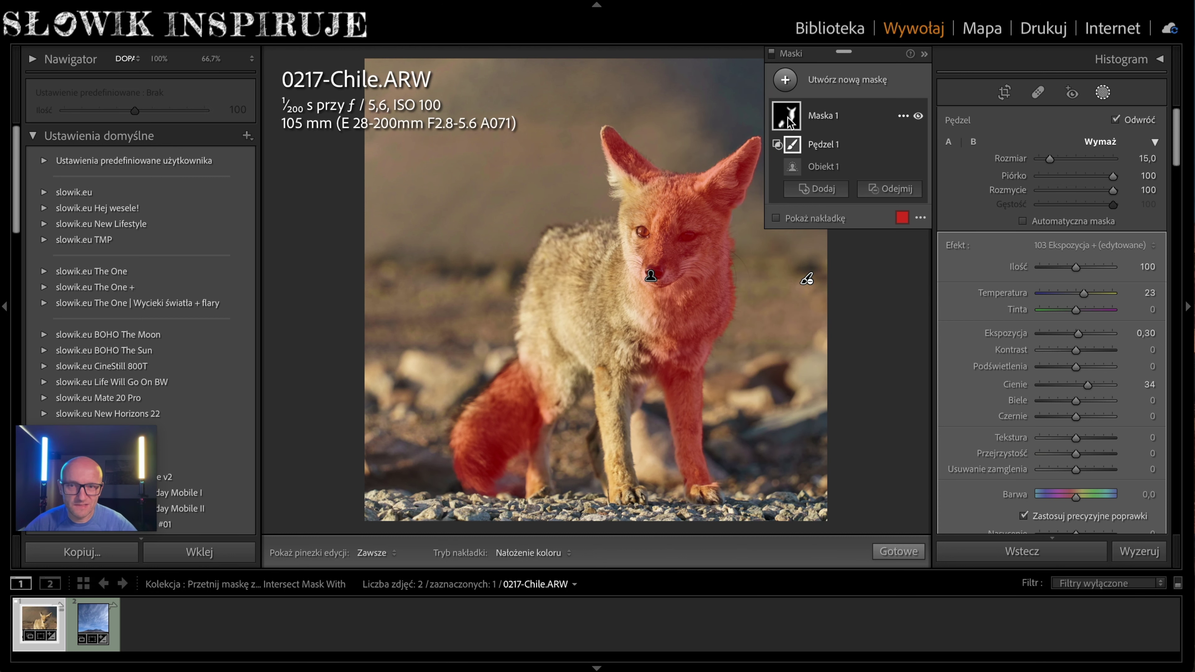
# - Add Mask 2 selecting the fox, set to Exposure 0,32, Shadows 33 and warmer temperature
pyautogui.click(842, 118)
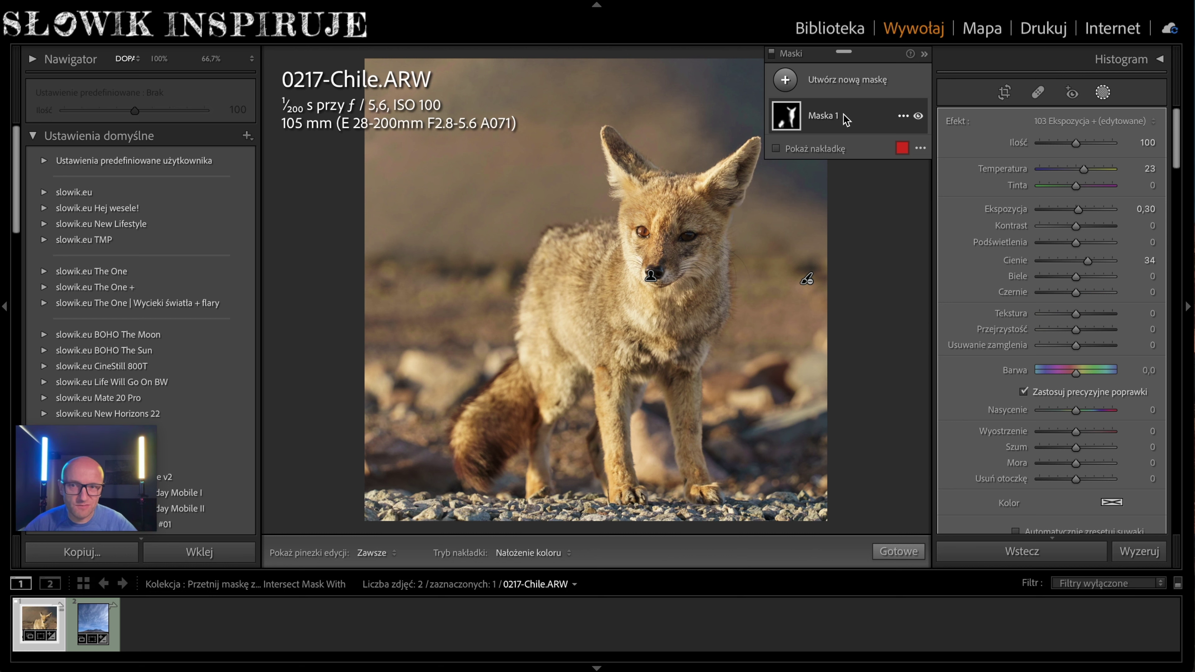
pyautogui.click(918, 116)
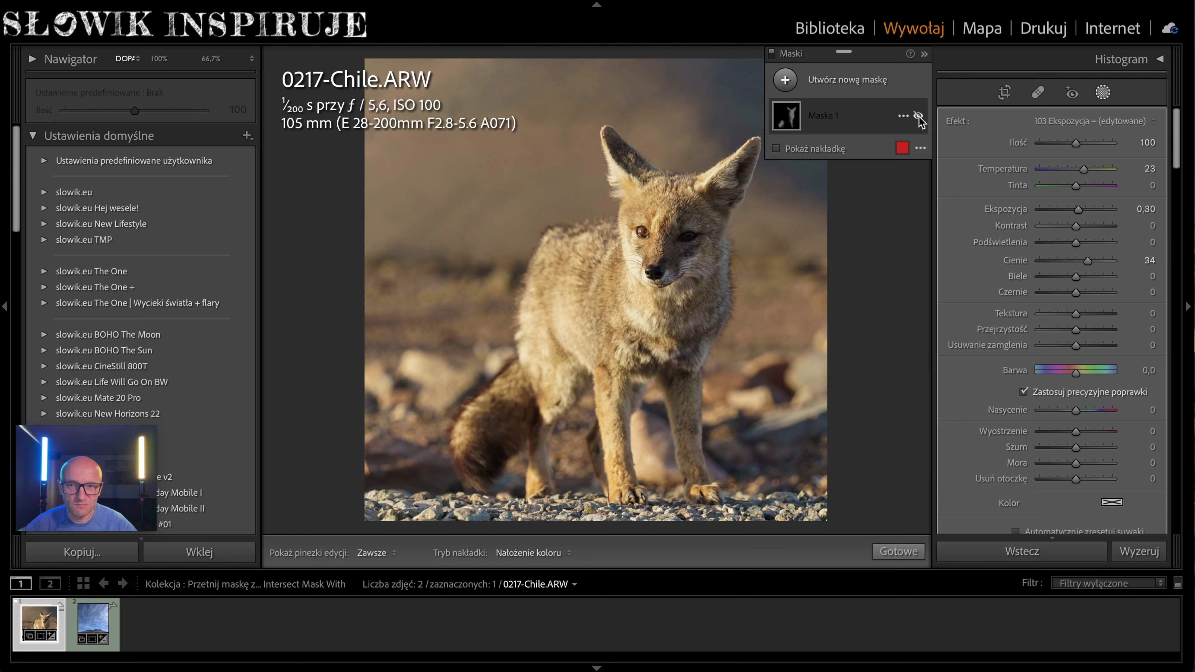
pyautogui.click(918, 116)
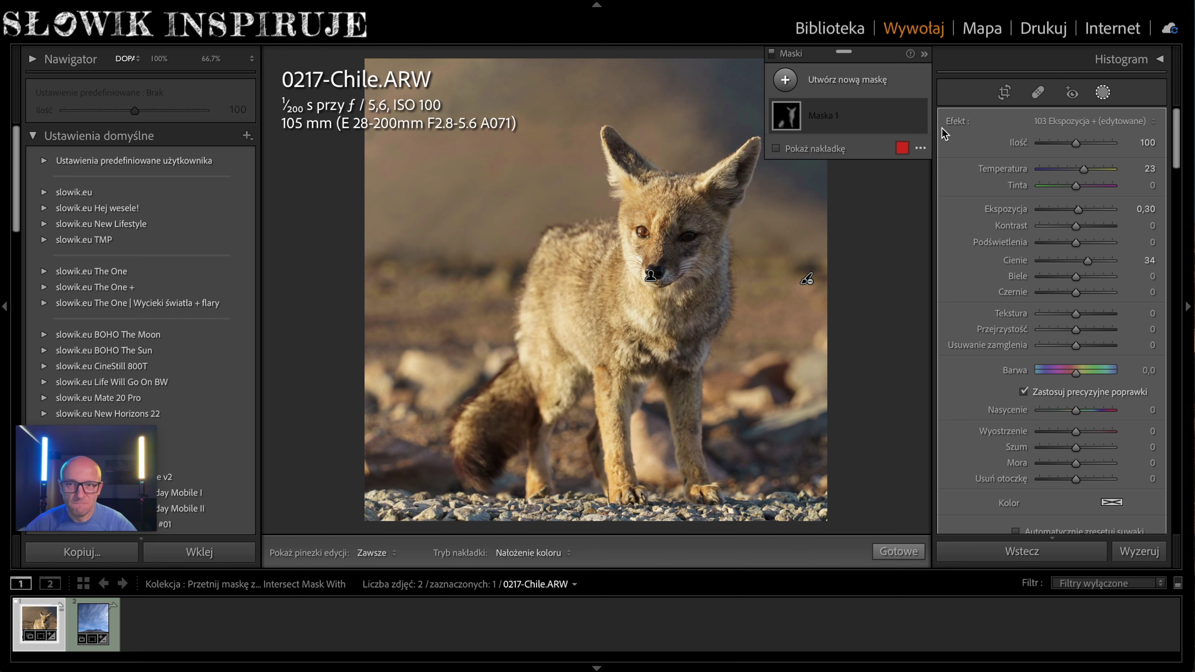
pyautogui.click(1103, 92)
pyautogui.click(880, 82)
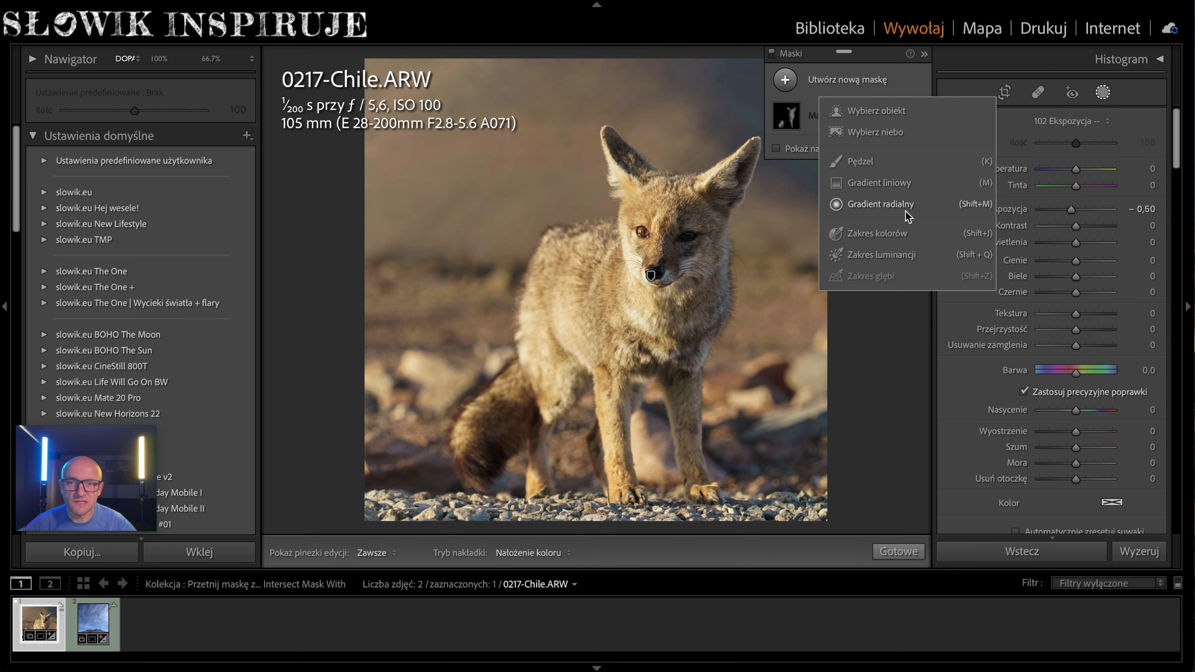
pyautogui.click(889, 113)
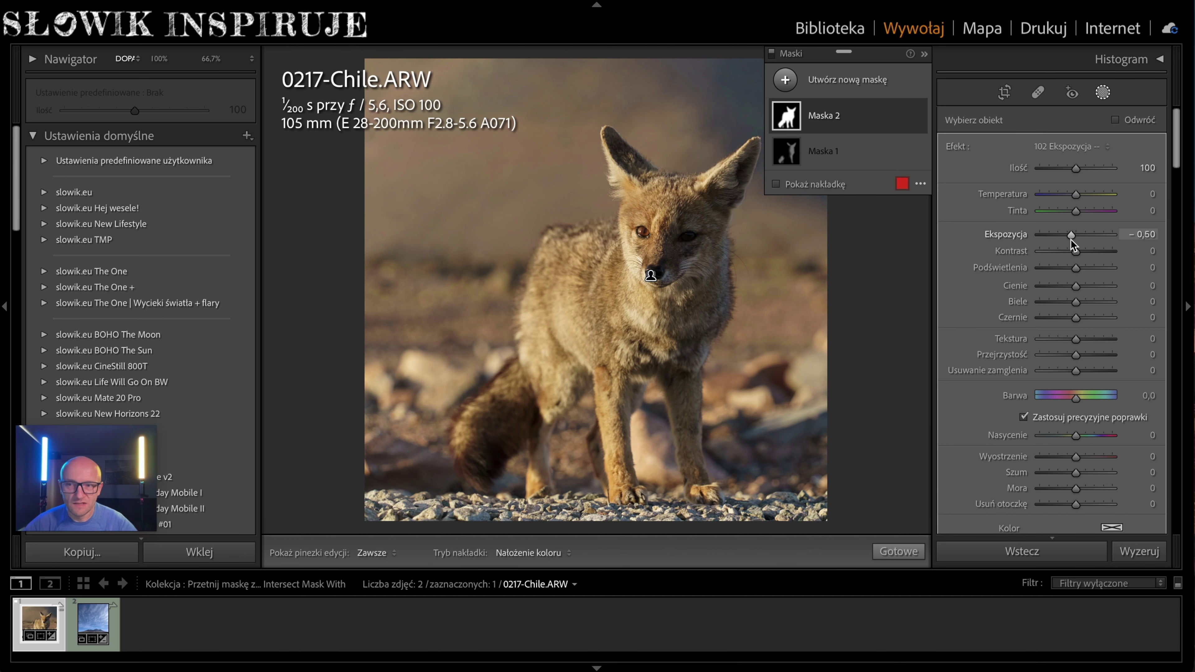
pyautogui.moveTo(1071, 234); pyautogui.dragTo(1080, 239)
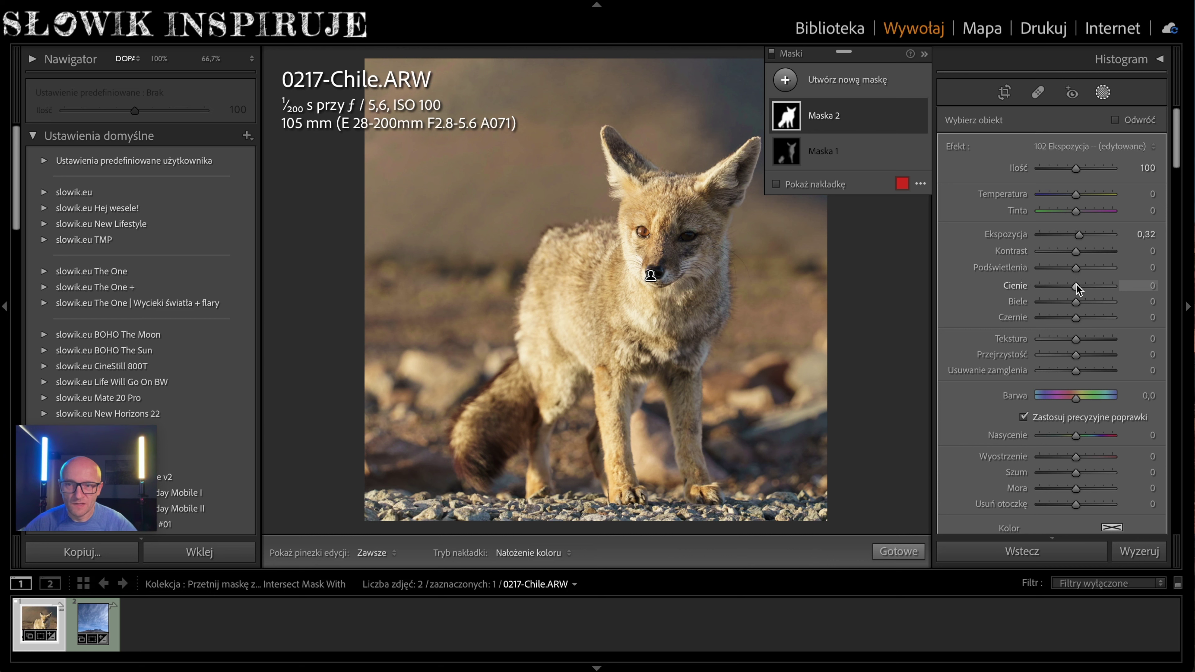
pyautogui.moveTo(1079, 286); pyautogui.dragTo(1088, 284)
pyautogui.moveTo(1076, 195); pyautogui.dragTo(1082, 196)
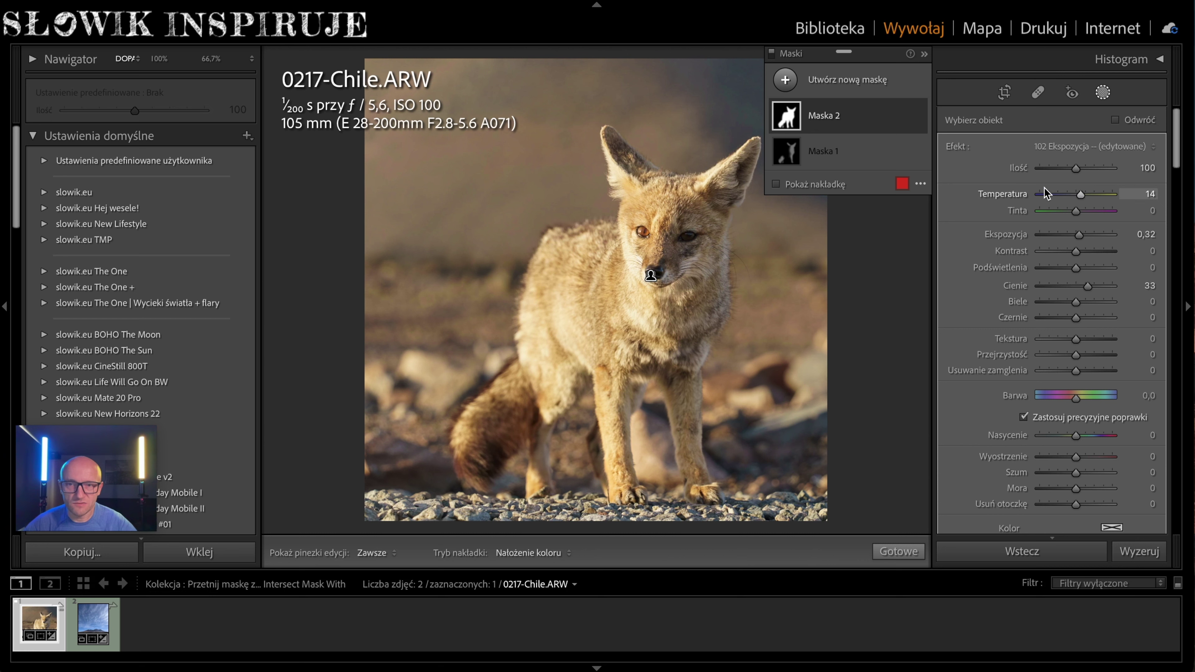
# - Subtract a new Gradient liniowy component from Mask 2's fox selection
pyautogui.rightClick(789, 114)
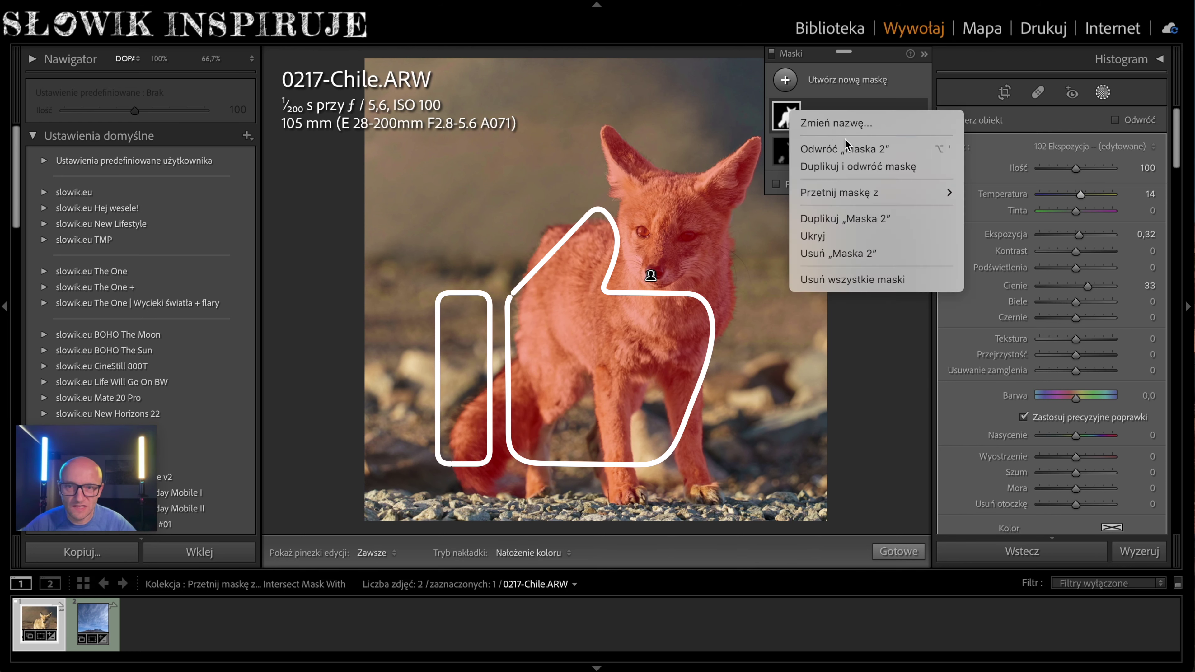
pyautogui.click(843, 107)
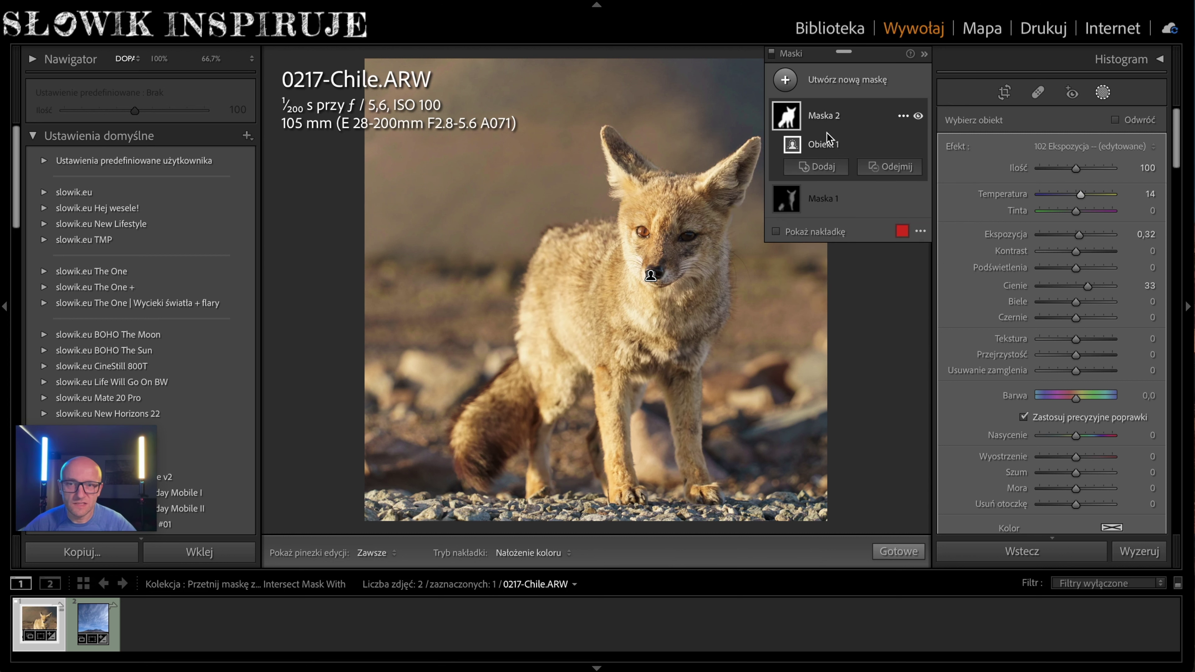
pyautogui.click(906, 174)
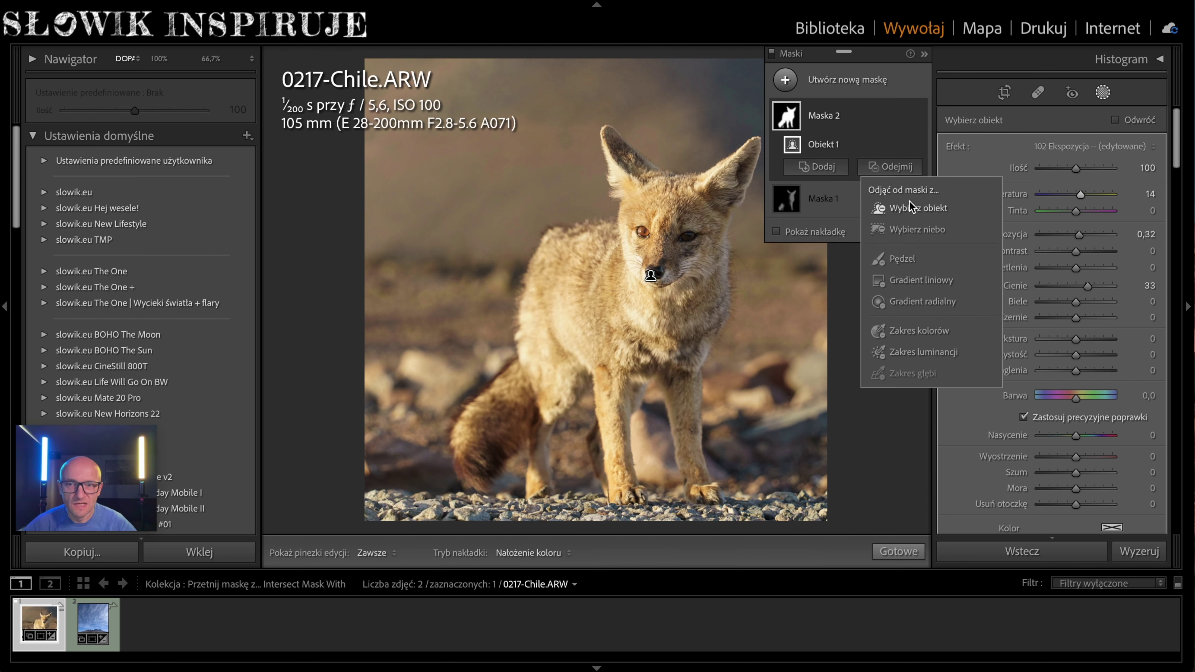
pyautogui.click(942, 283)
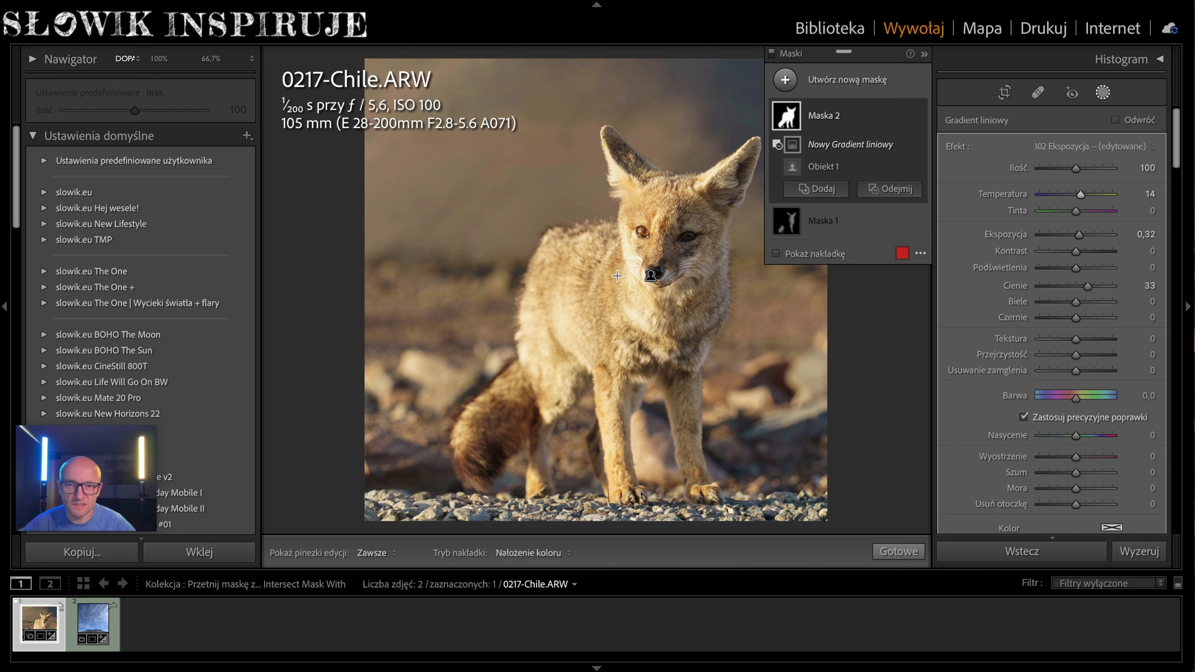
# - Draw the subtracting gradient across the fox's face, then tilt it and shift it left
pyautogui.moveTo(617, 275); pyautogui.dragTo(692, 276)
pyautogui.moveTo(787, 115)
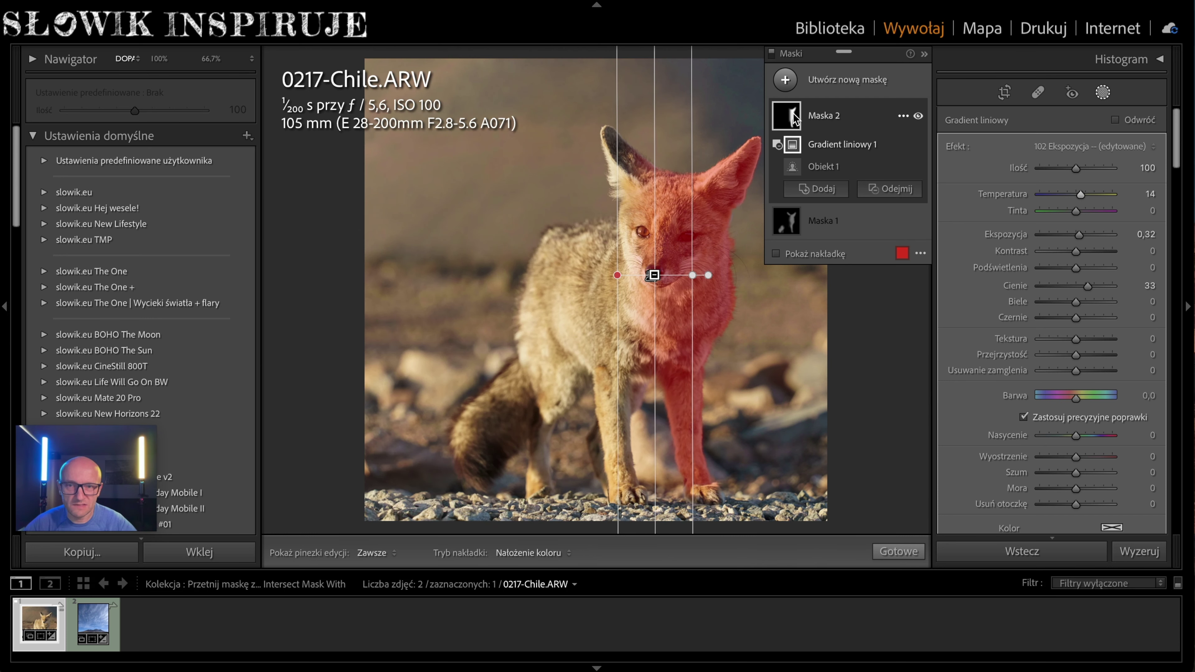
pyautogui.click(795, 254)
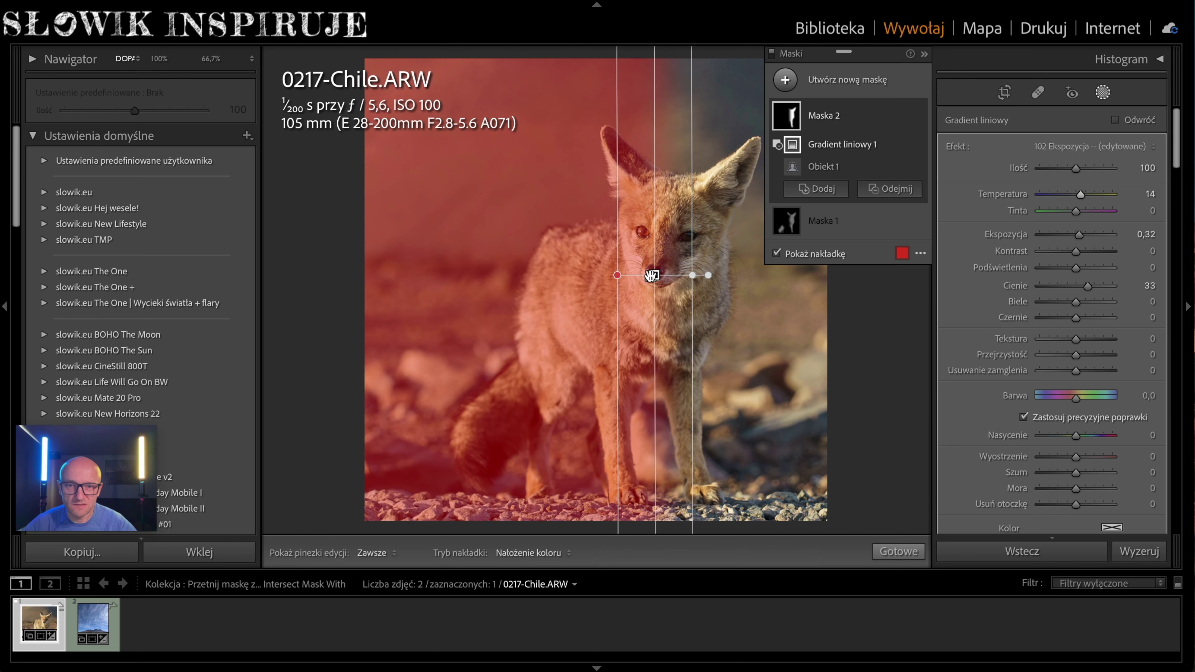
pyautogui.moveTo(652, 275)
pyautogui.mouseDown()
pyautogui.moveTo(629, 277)
pyautogui.moveTo(652, 274)
pyautogui.mouseUp()
pyautogui.moveTo(652, 78); pyautogui.dragTo(643, 78)
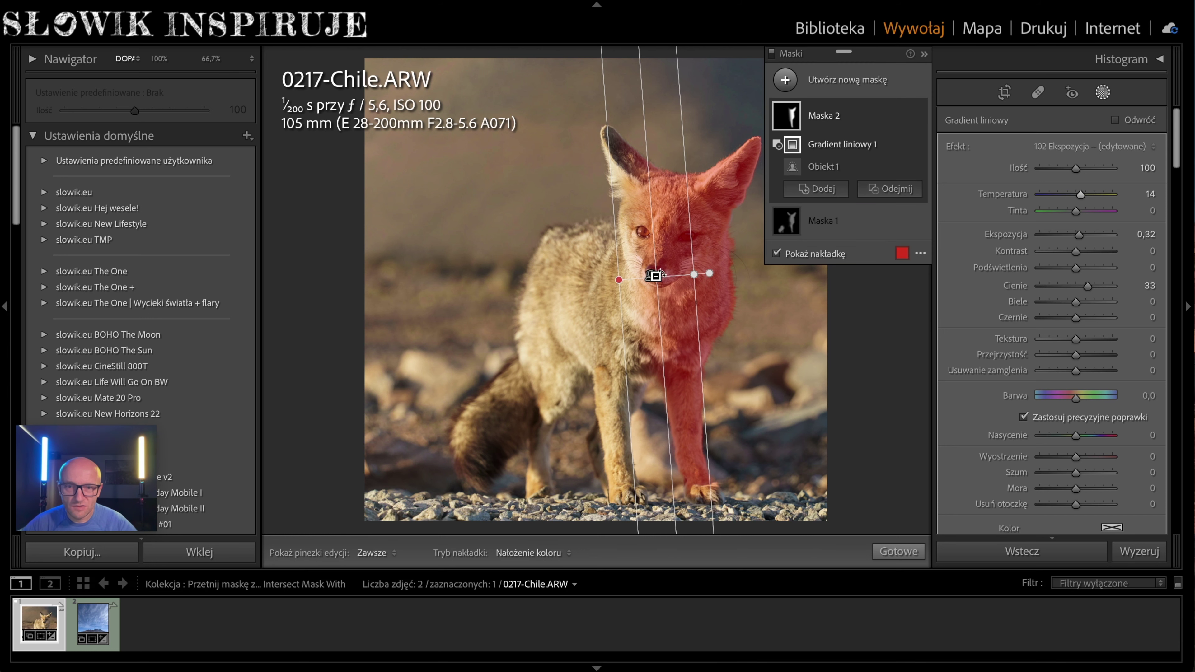
pyautogui.moveTo(656, 276); pyautogui.dragTo(652, 282)
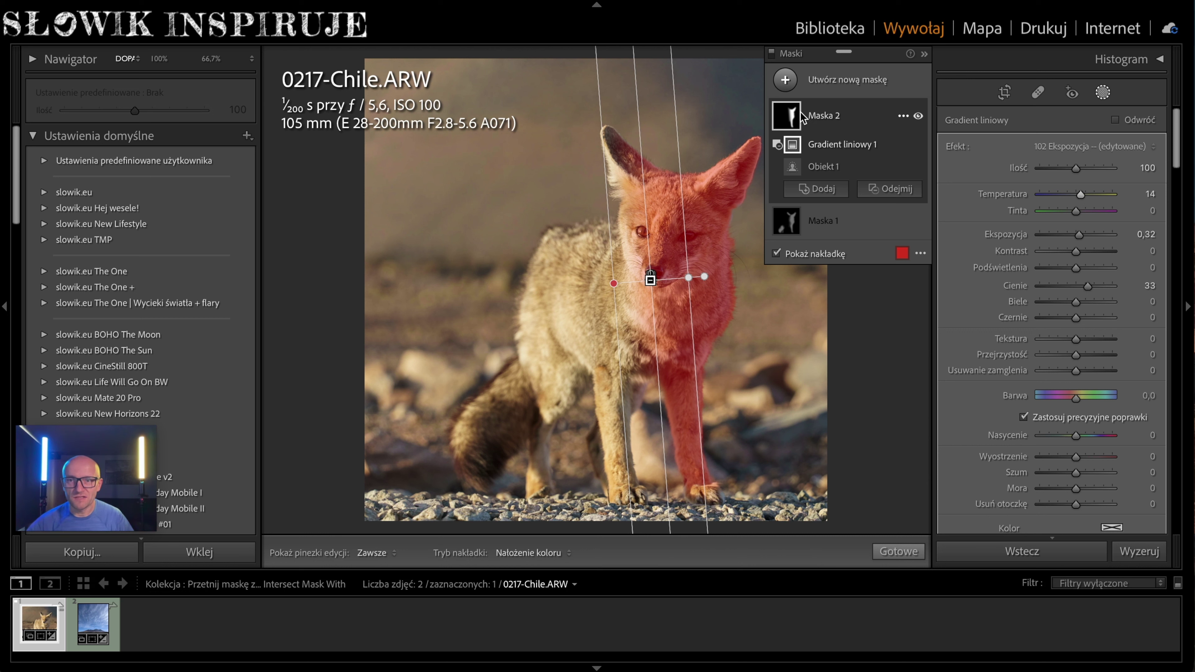
pyautogui.click(797, 120)
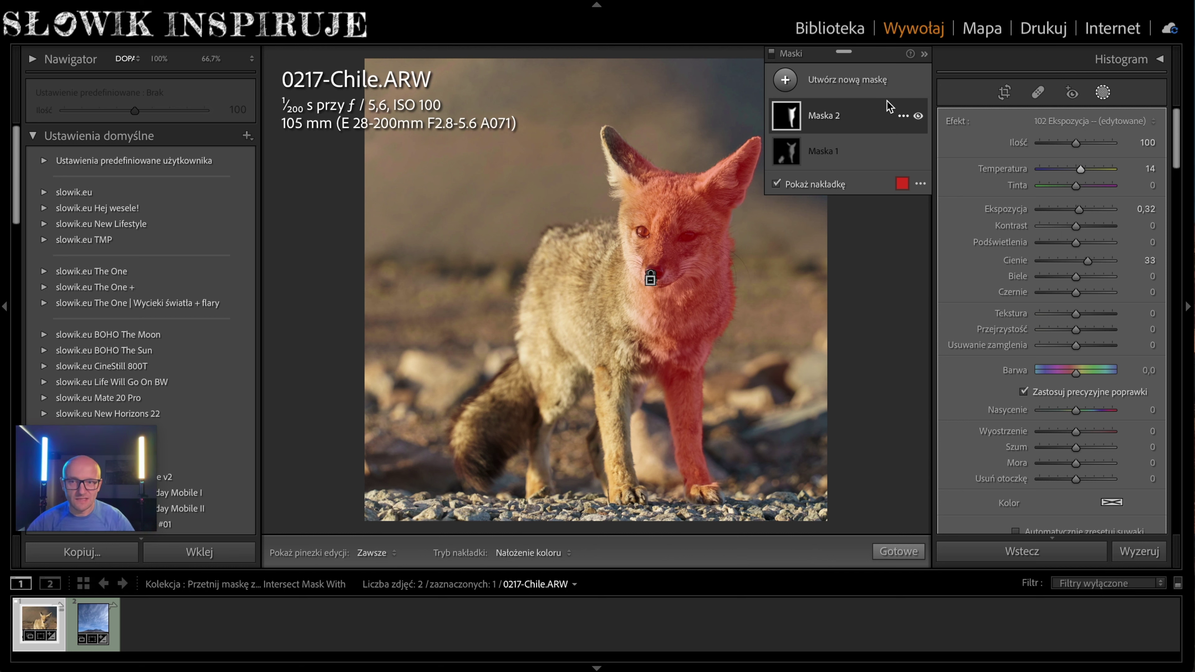
pyautogui.click(919, 117)
pyautogui.click(845, 149)
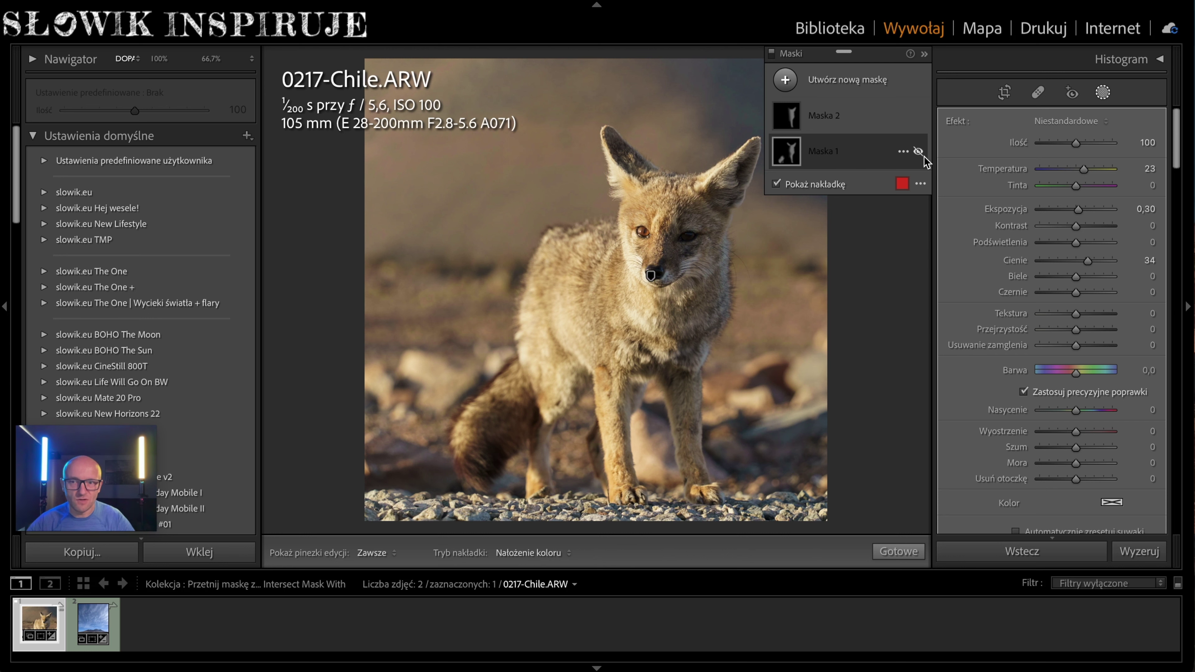
pyautogui.click(923, 154)
pyautogui.rightClick(844, 149)
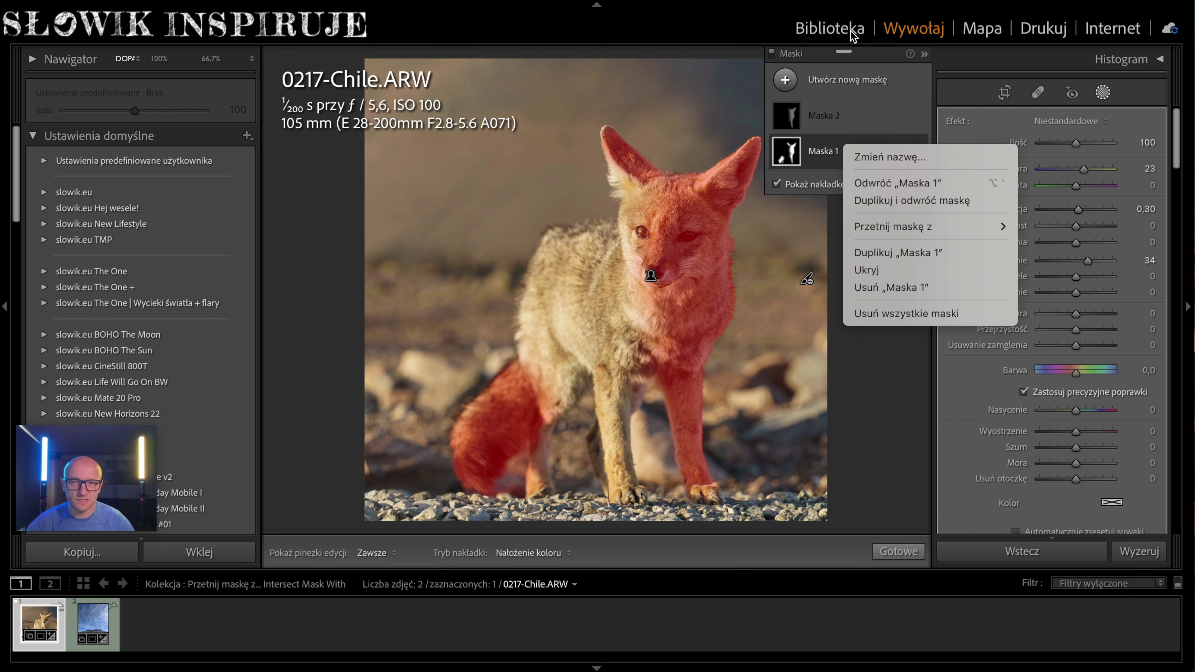
pyautogui.click(723, 59)
# - Switch to 1102-Chile.DNG and close Masking to show its Podstawowe basic adjustments
pyautogui.click(117, 631)
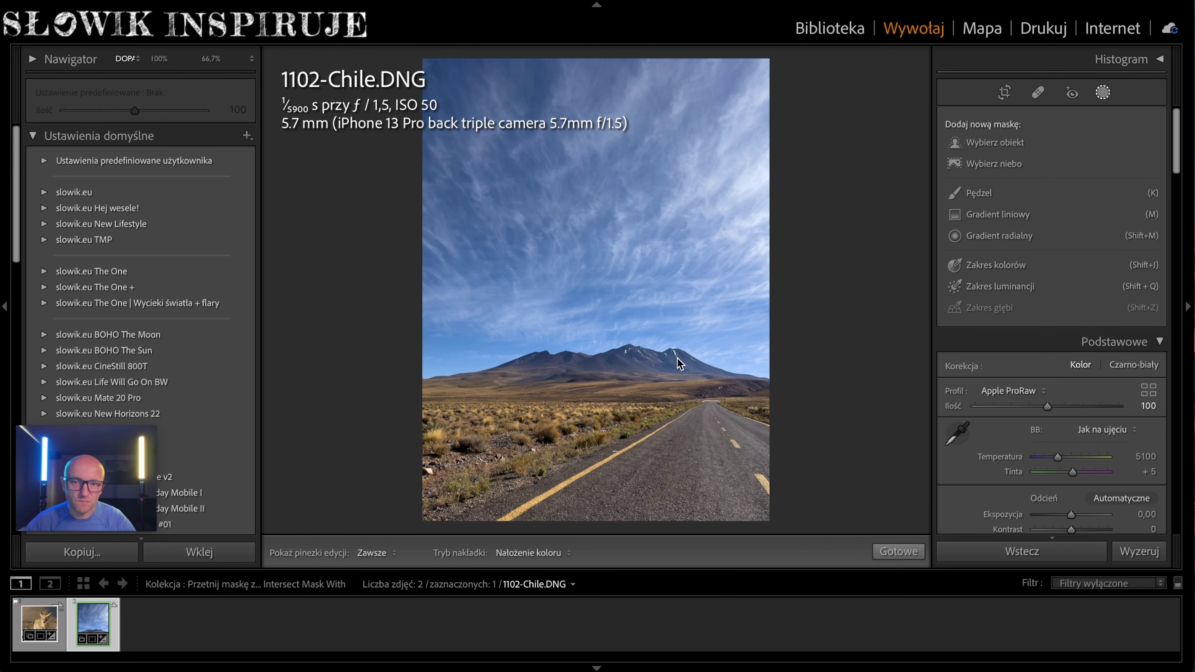
pyautogui.click(1104, 93)
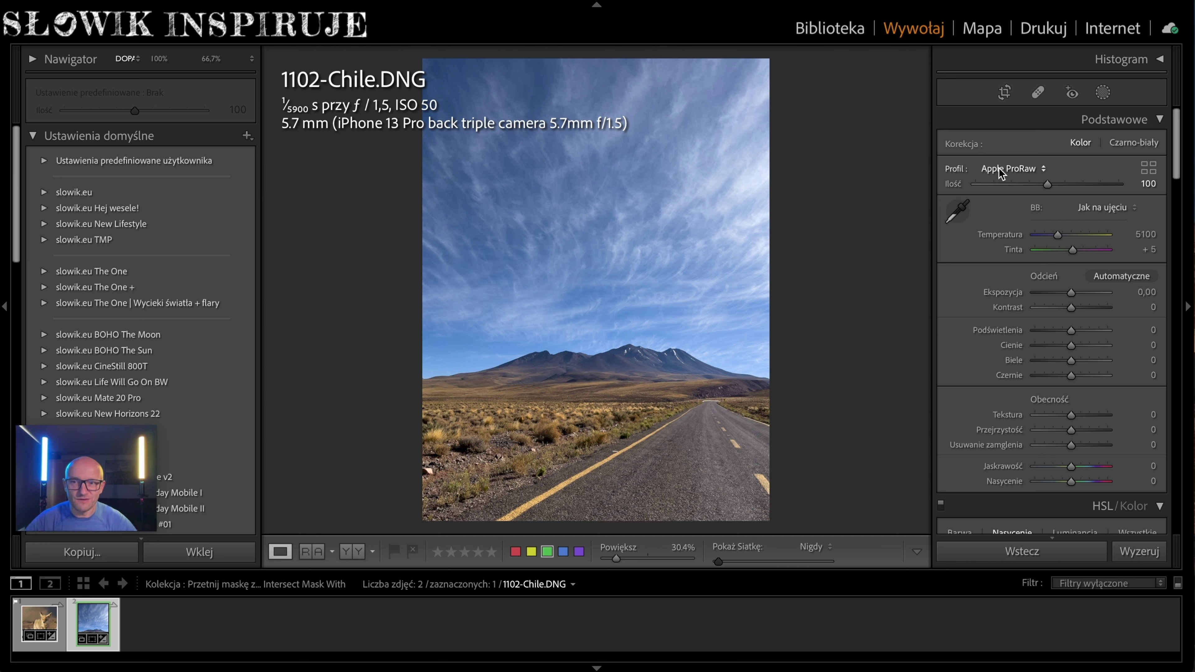
# - Set the Chile road photo's profile to ProRAW The One, briefly trying Apple ProRaw in between
pyautogui.click(1000, 173)
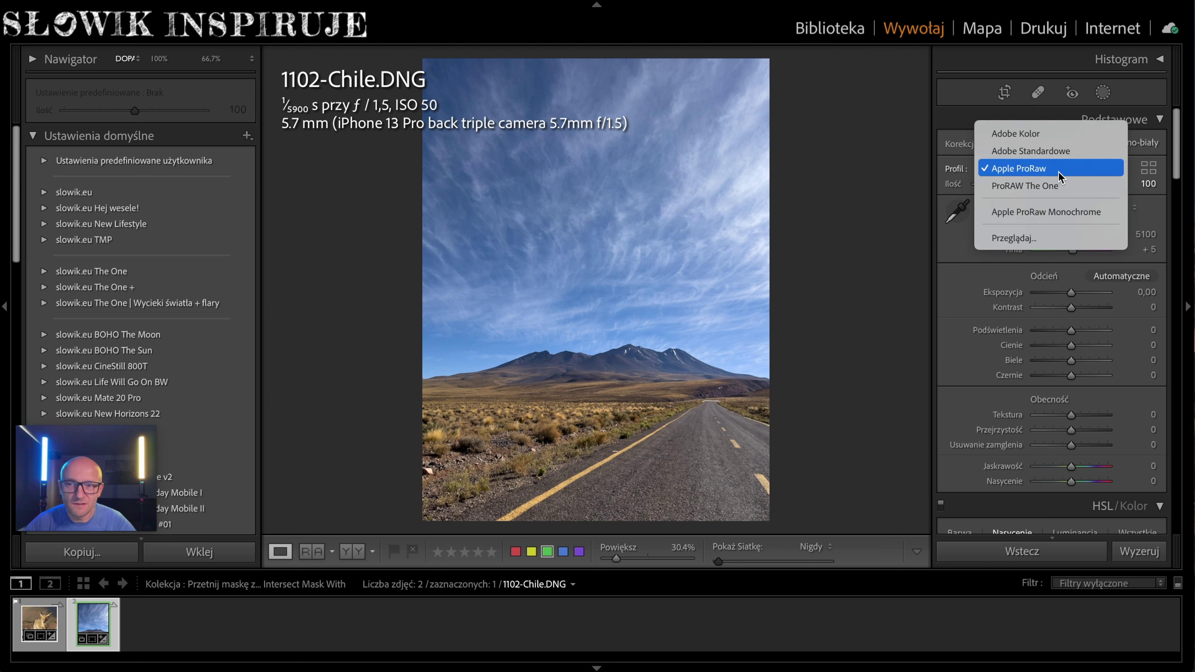
pyautogui.click(1077, 189)
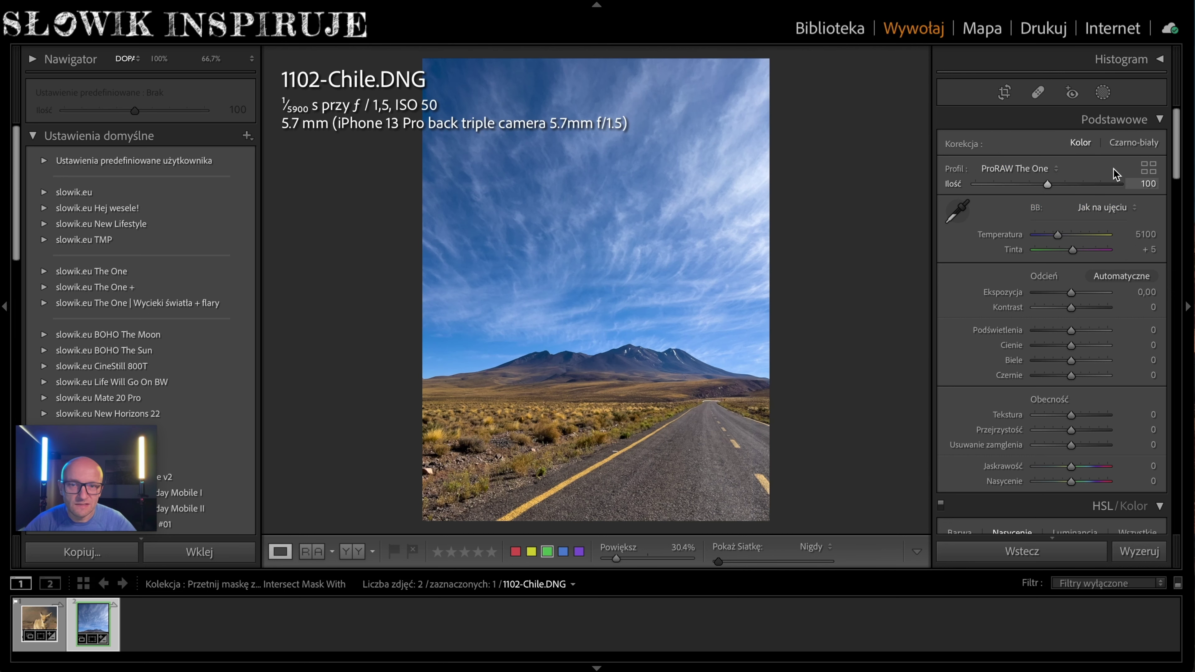
pyautogui.click(1017, 167)
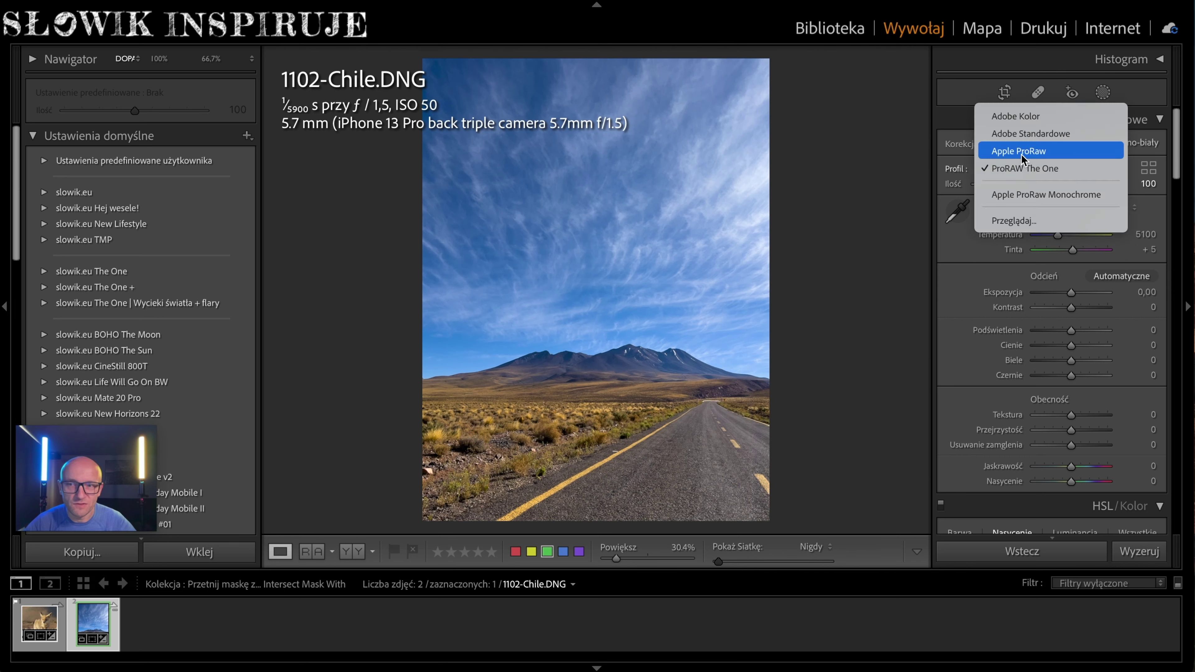
pyautogui.click(1022, 154)
pyautogui.click(1025, 168)
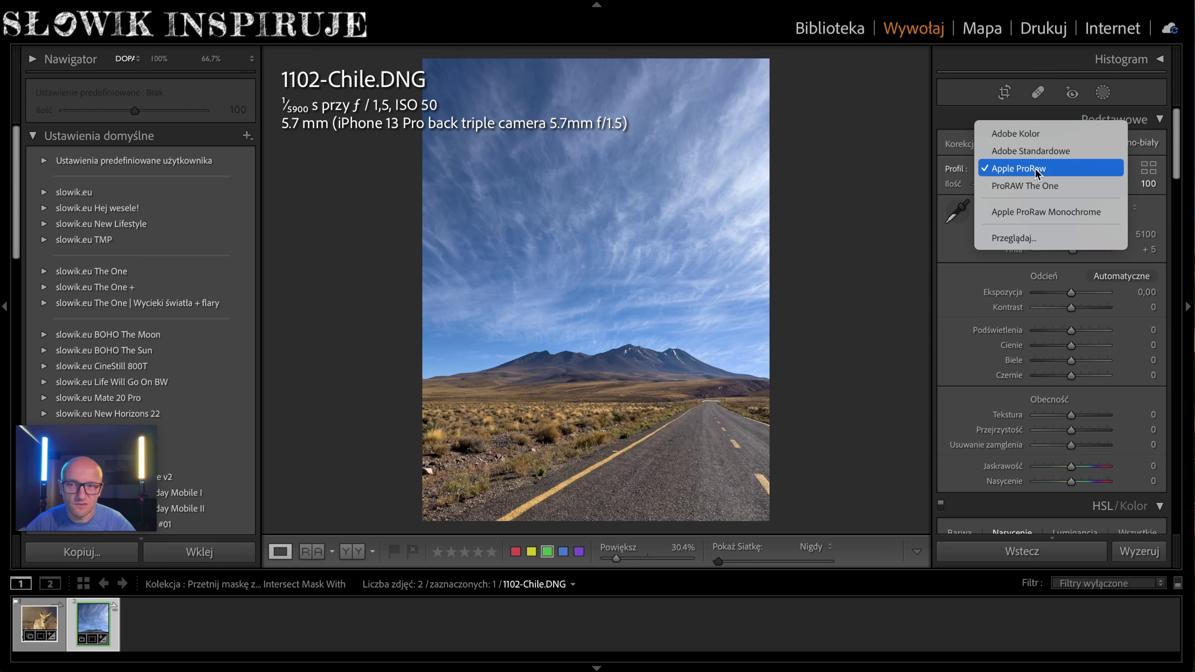
pyautogui.click(1039, 188)
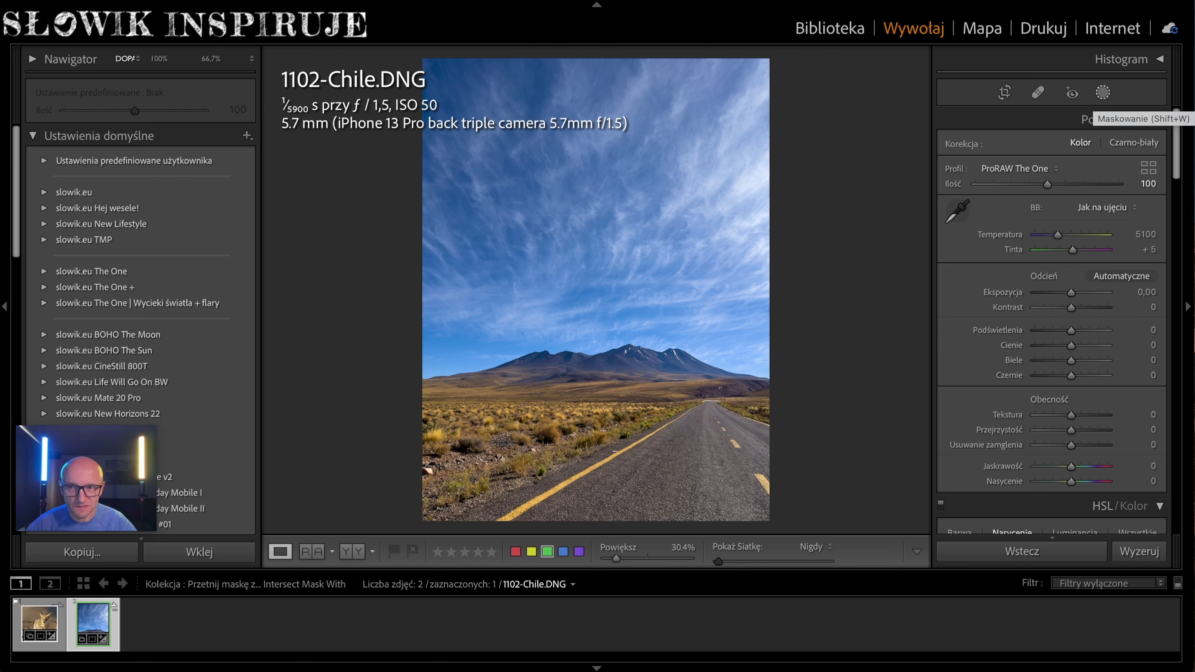
# - Add a Color Range mask in Masking sampled from the yellow road line
pyautogui.click(1104, 97)
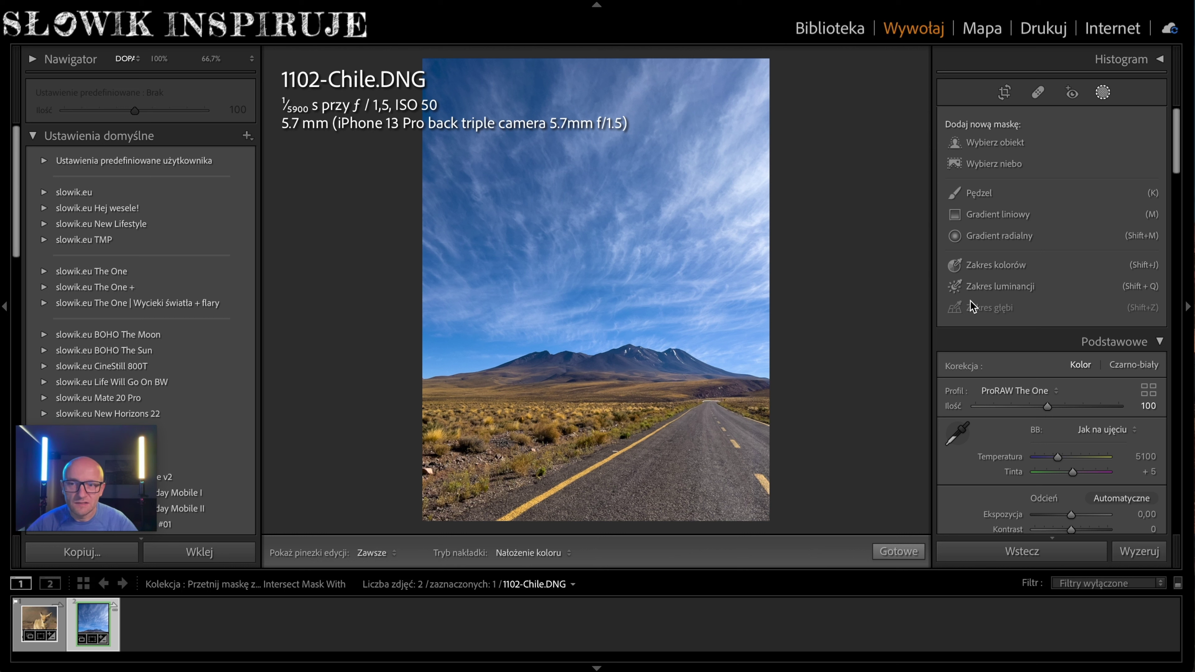
pyautogui.click(978, 267)
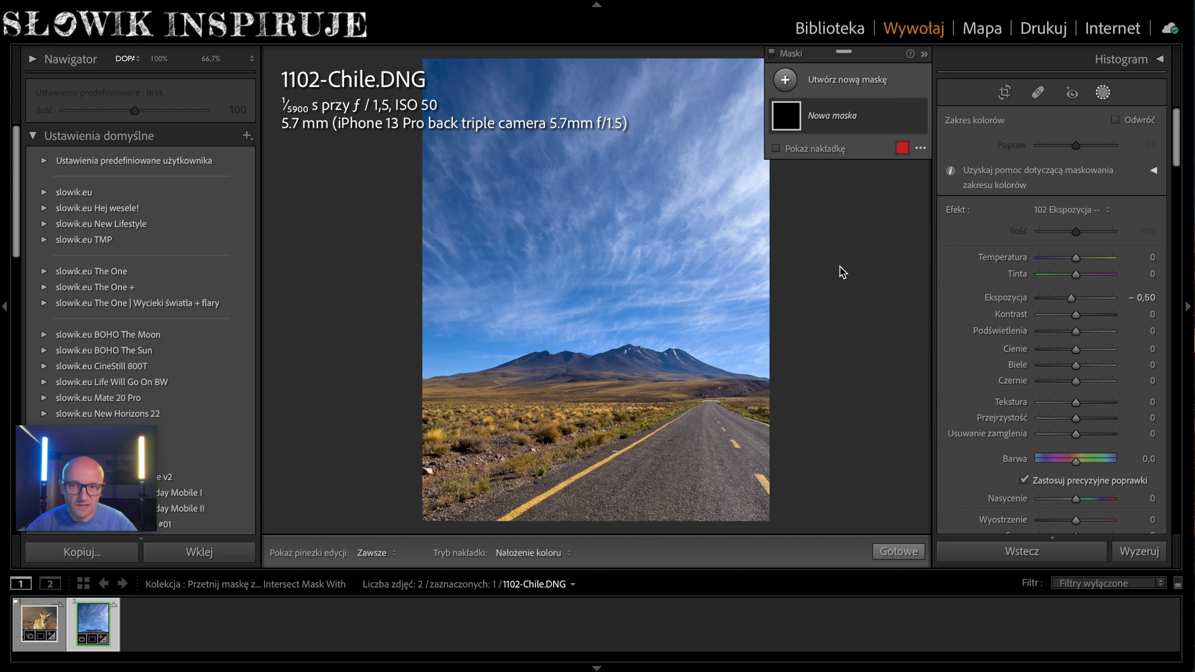
pyautogui.click(848, 92)
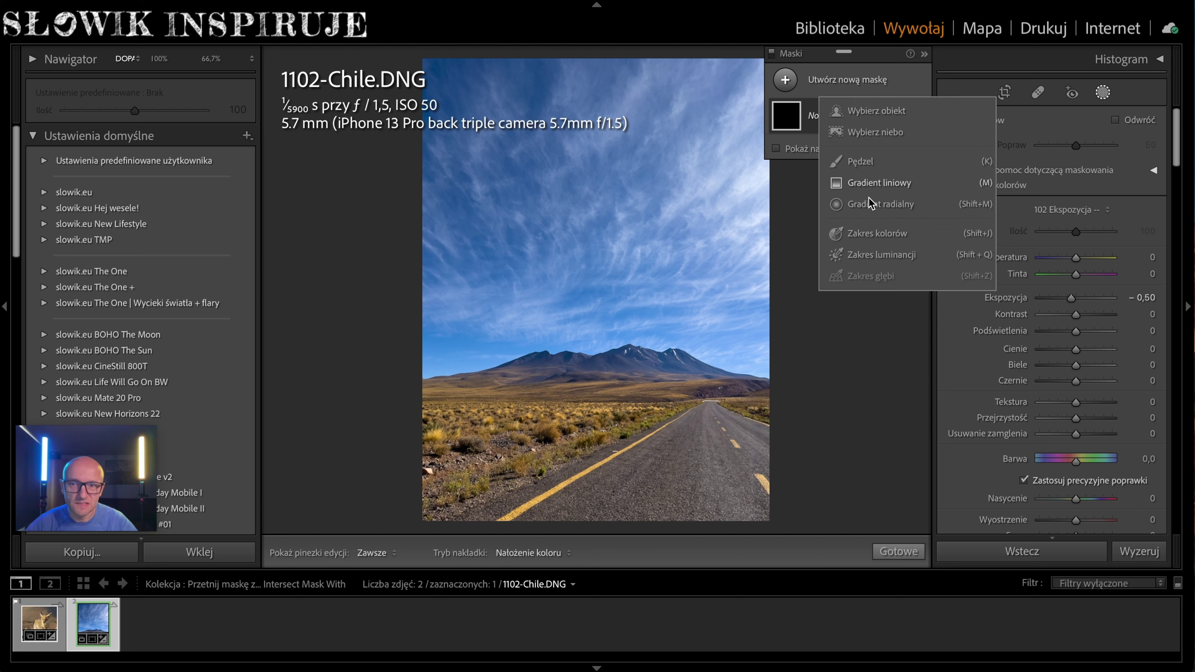
pyautogui.click(889, 235)
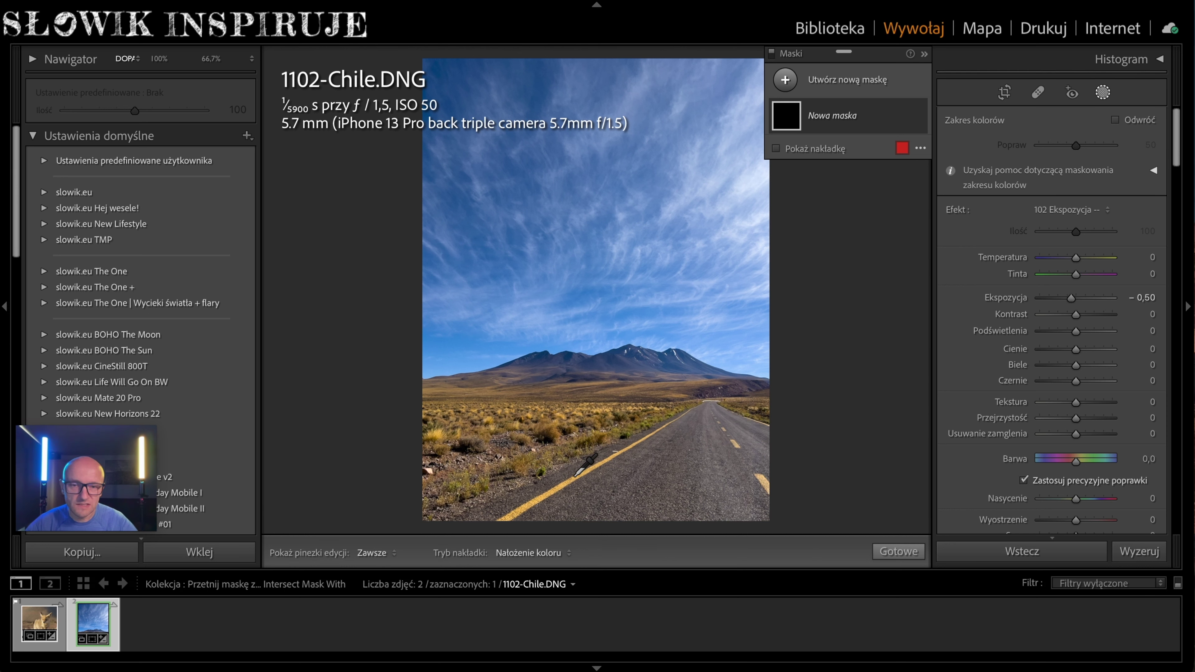
pyautogui.click(542, 497)
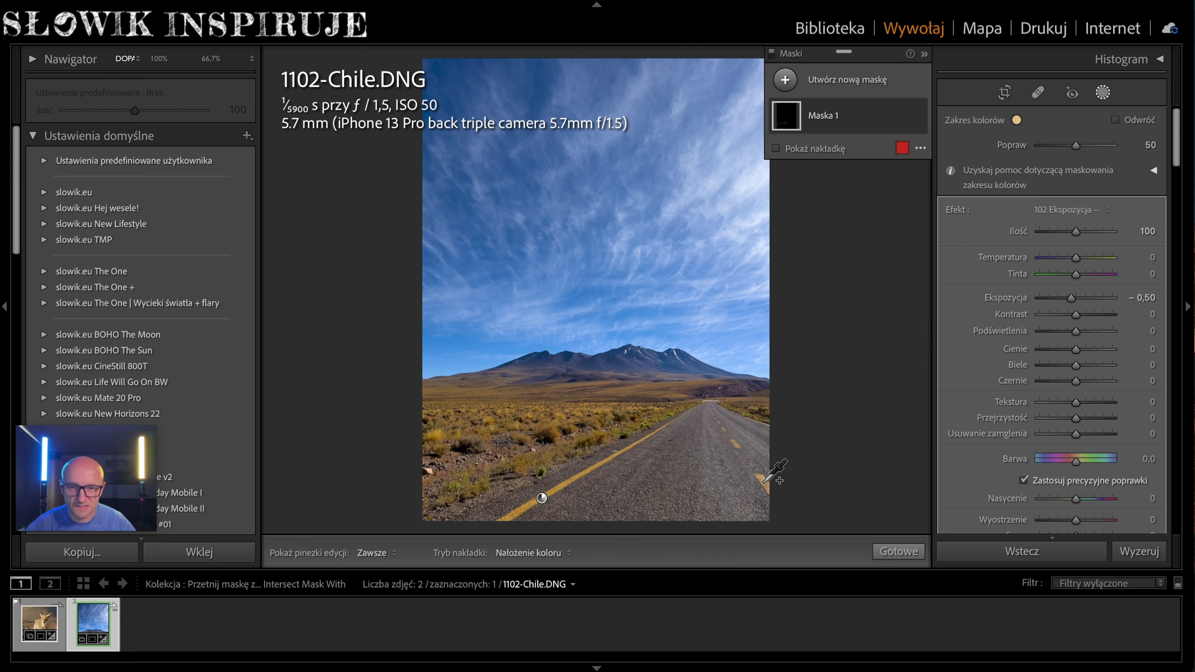
# - Shift-add a second colour sample on the yellow line, checking coverage with the mask overlay
pyautogui.click(808, 150)
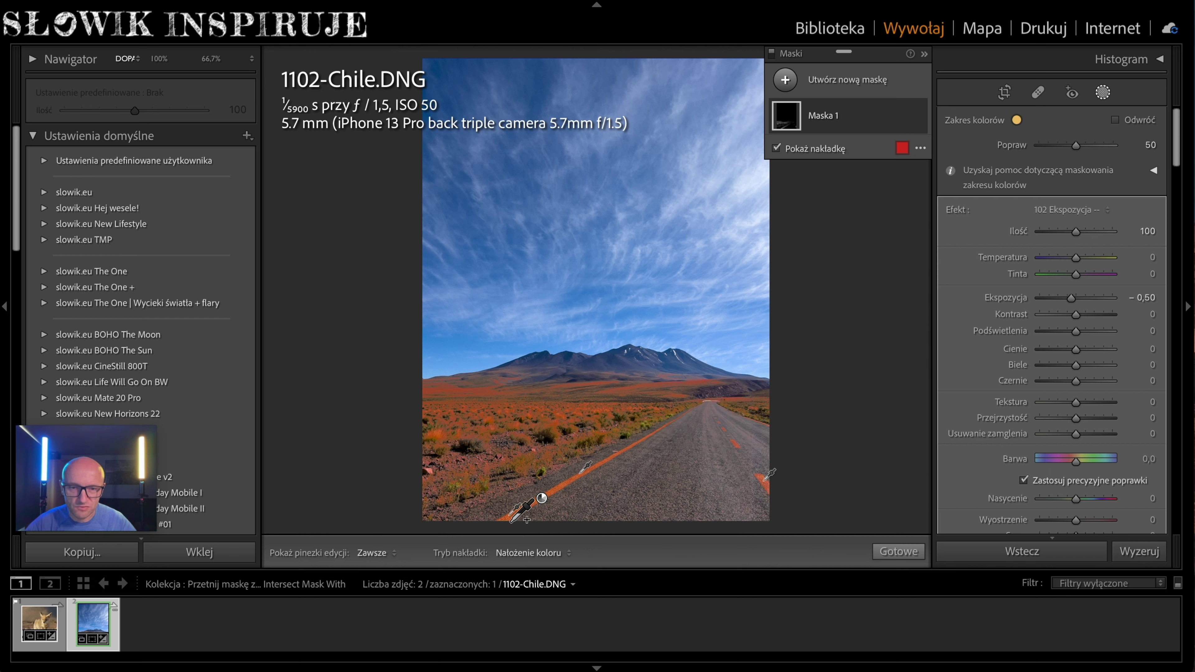
pyautogui.click(517, 511)
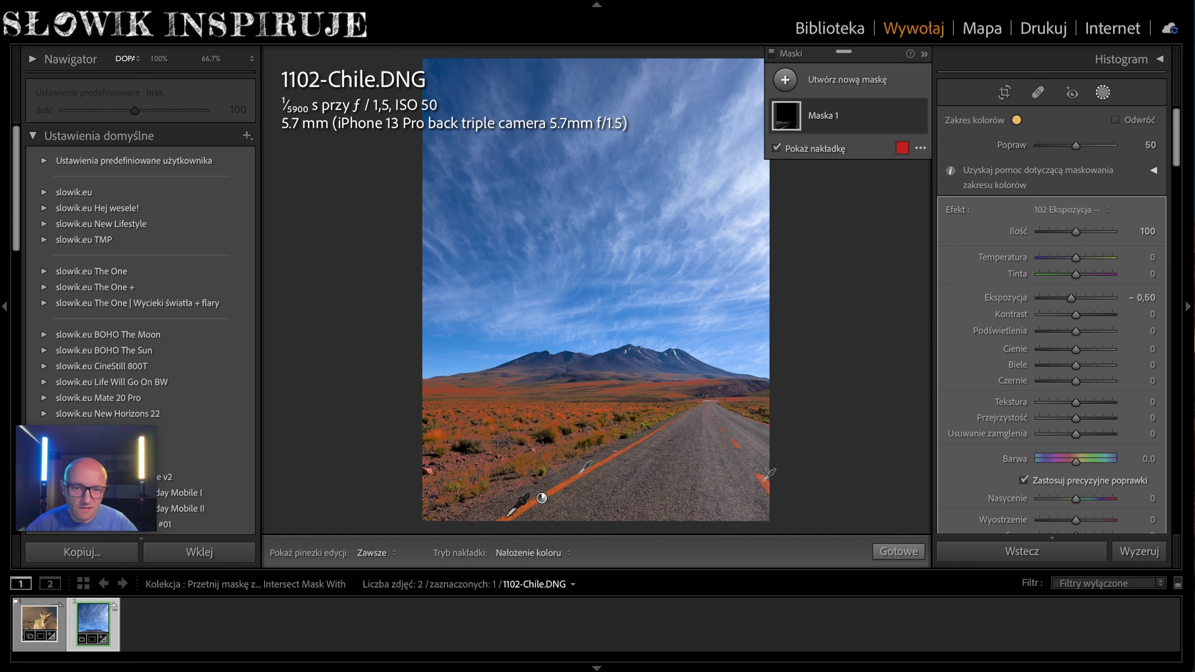
pyautogui.click(776, 148)
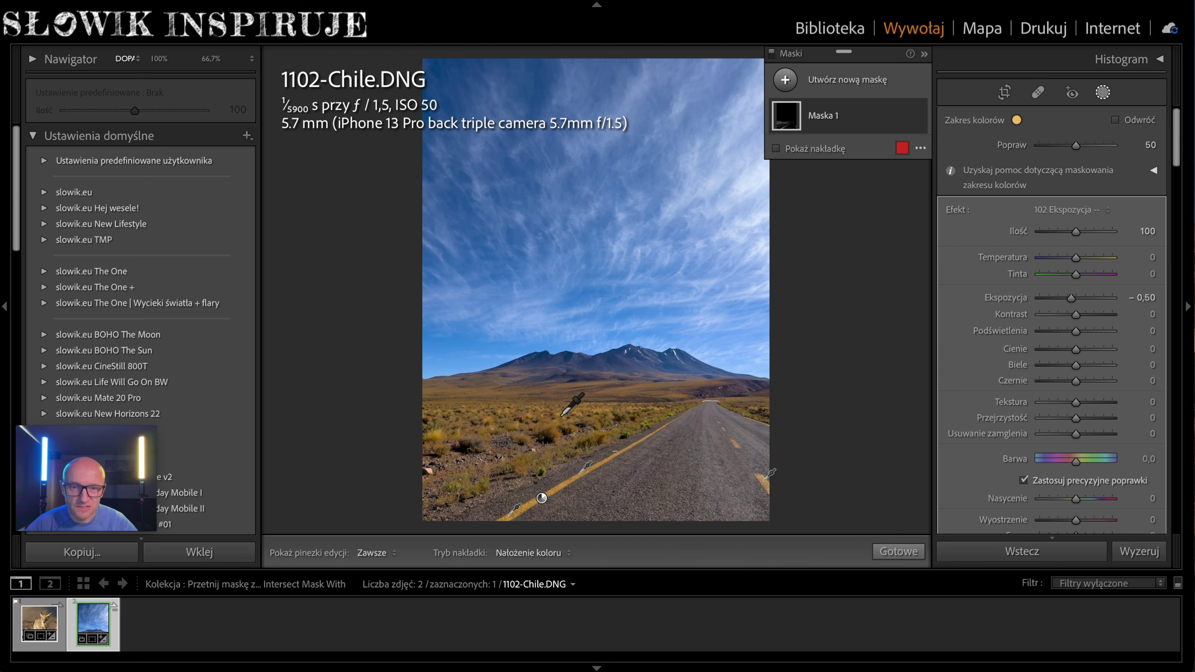
pyautogui.press('o')
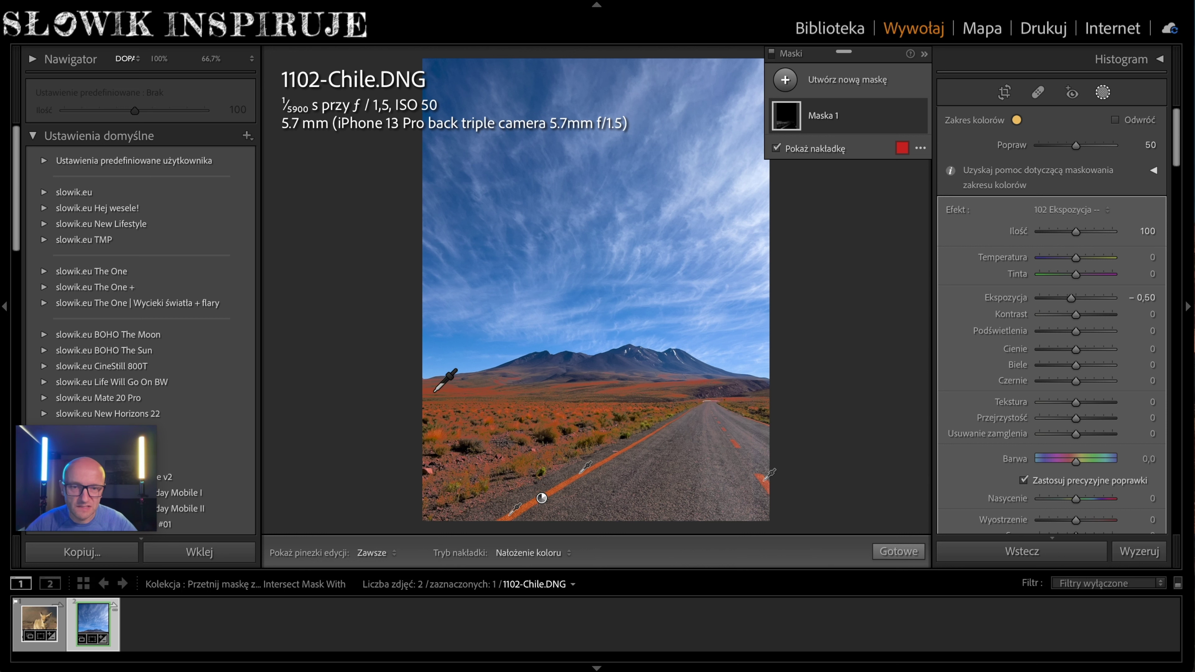
pyautogui.click(802, 148)
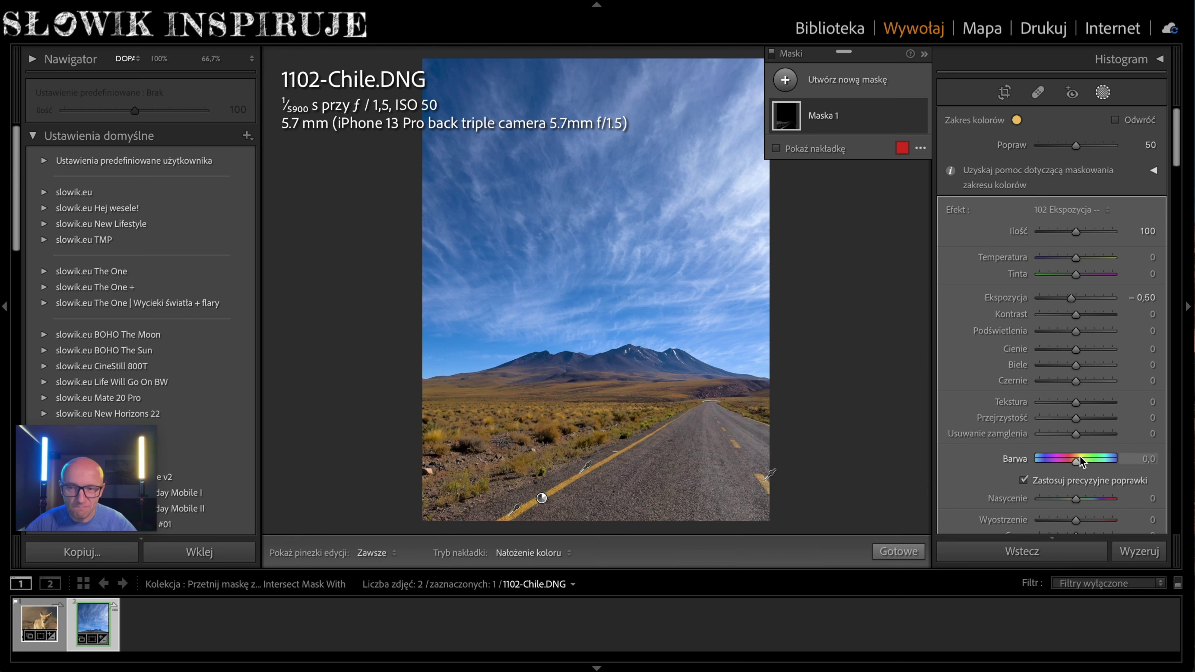
# - Shift Mask 1's hue to -180 and raise its saturation to 39
pyautogui.moveTo(1080, 466); pyautogui.dragTo(1095, 465)
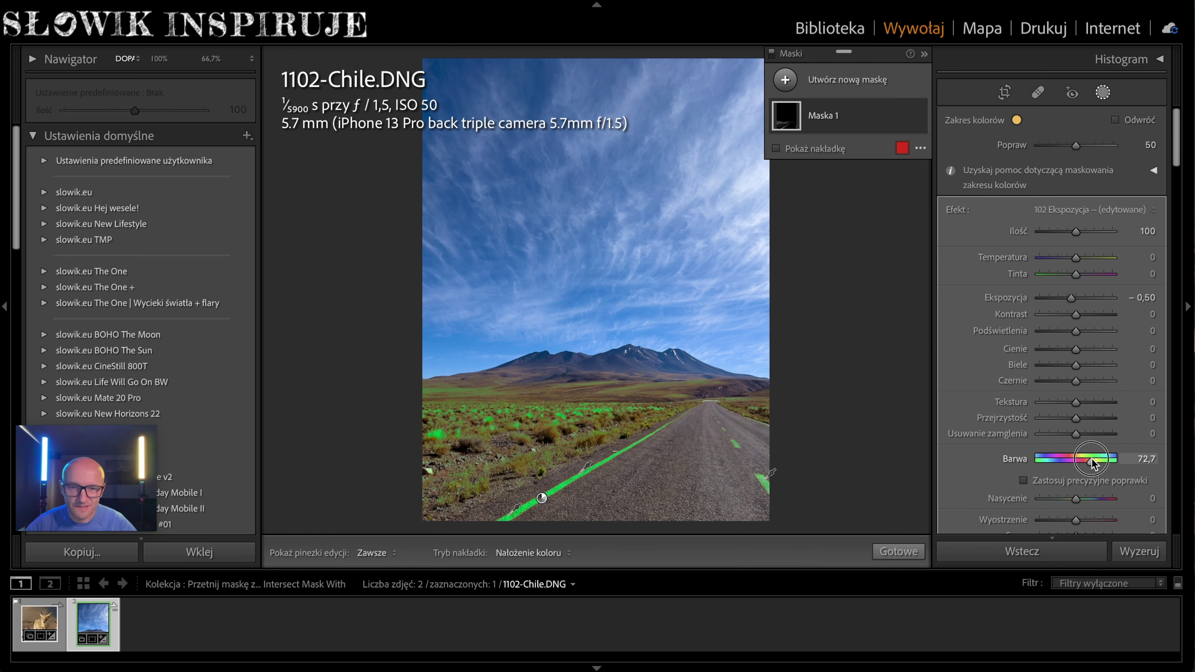
pyautogui.moveTo(1093, 464); pyautogui.dragTo(1097, 464)
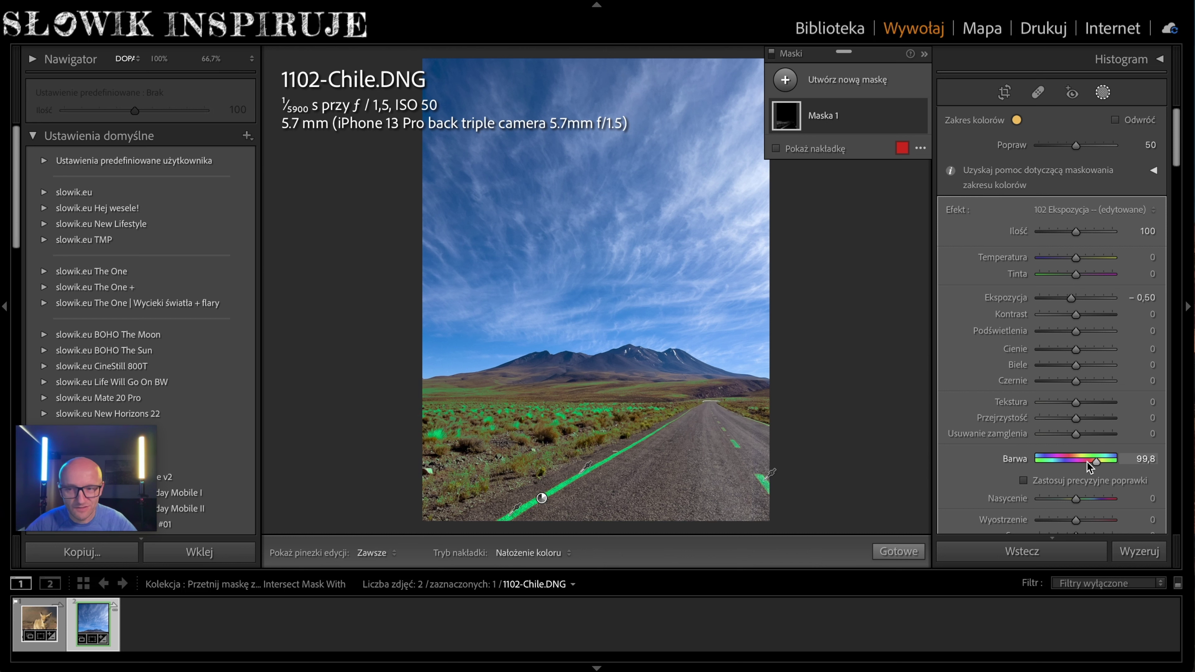
pyautogui.moveTo(1101, 464); pyautogui.dragTo(1004, 477)
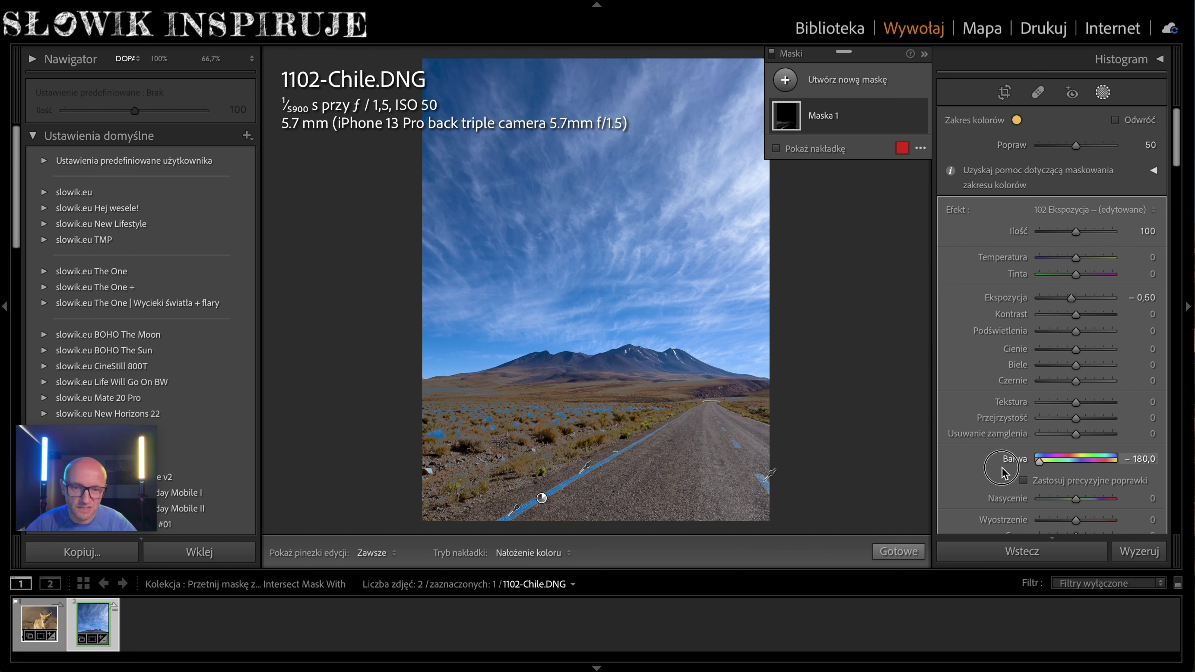
pyautogui.moveTo(1081, 505); pyautogui.dragTo(1095, 503)
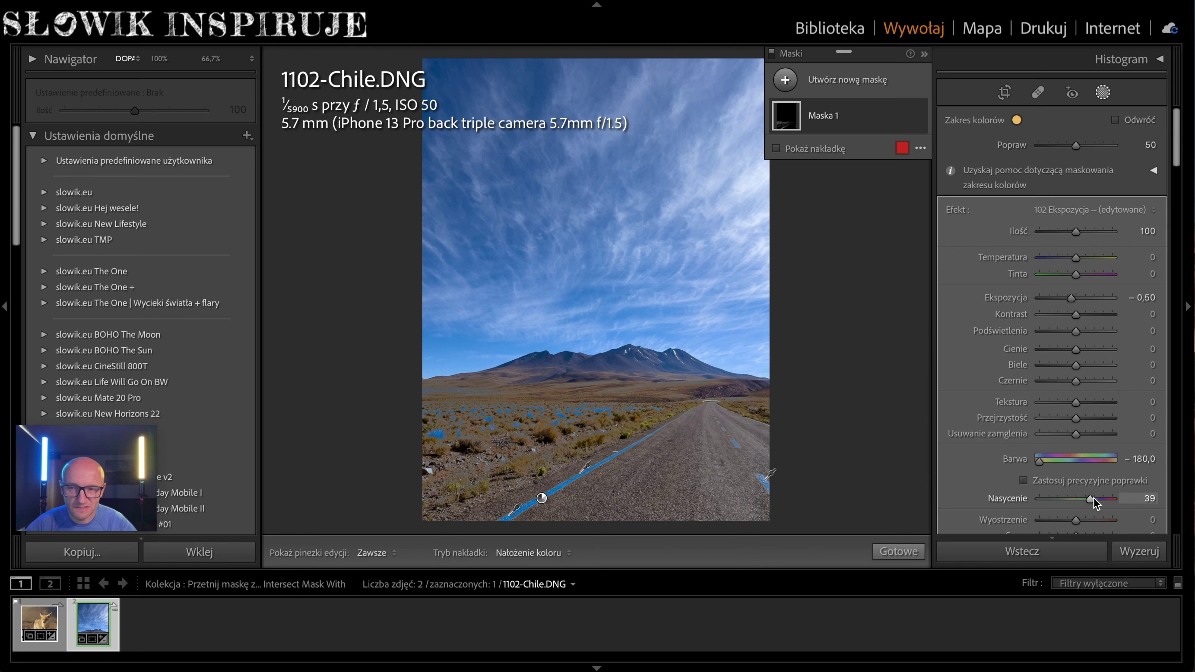
# - Set contrast 45 and clarity 48, then show the overlay and expand Maska 1's components
pyautogui.scroll(-2, 1079, 513)
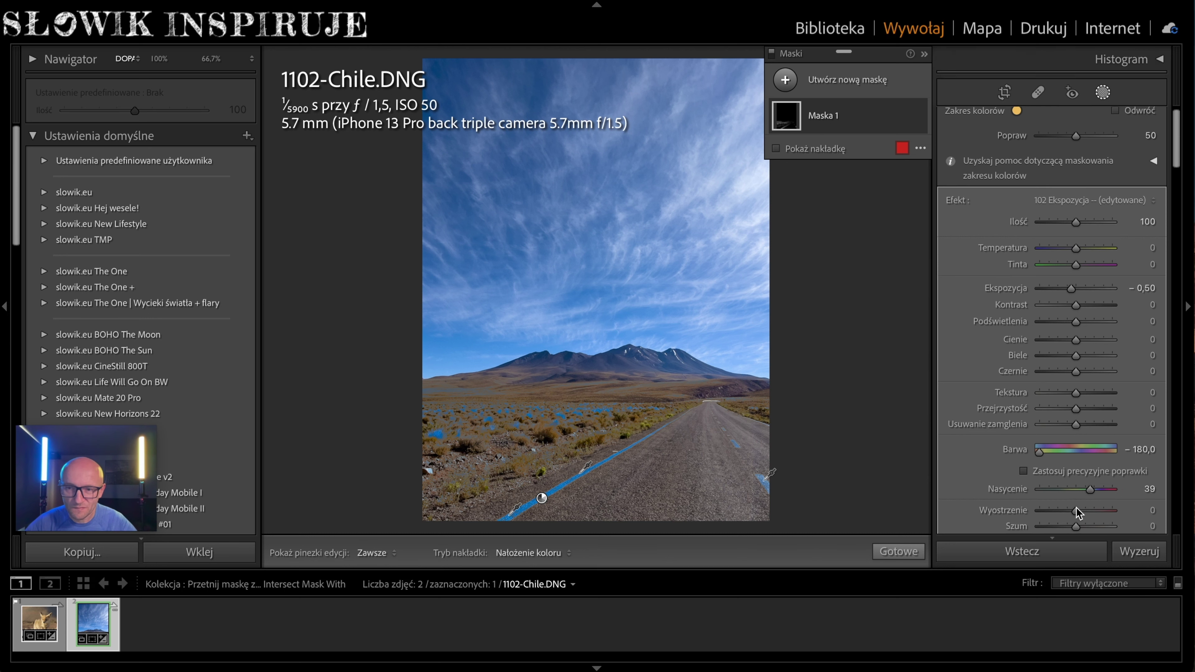
pyautogui.scroll(1, 1076, 486)
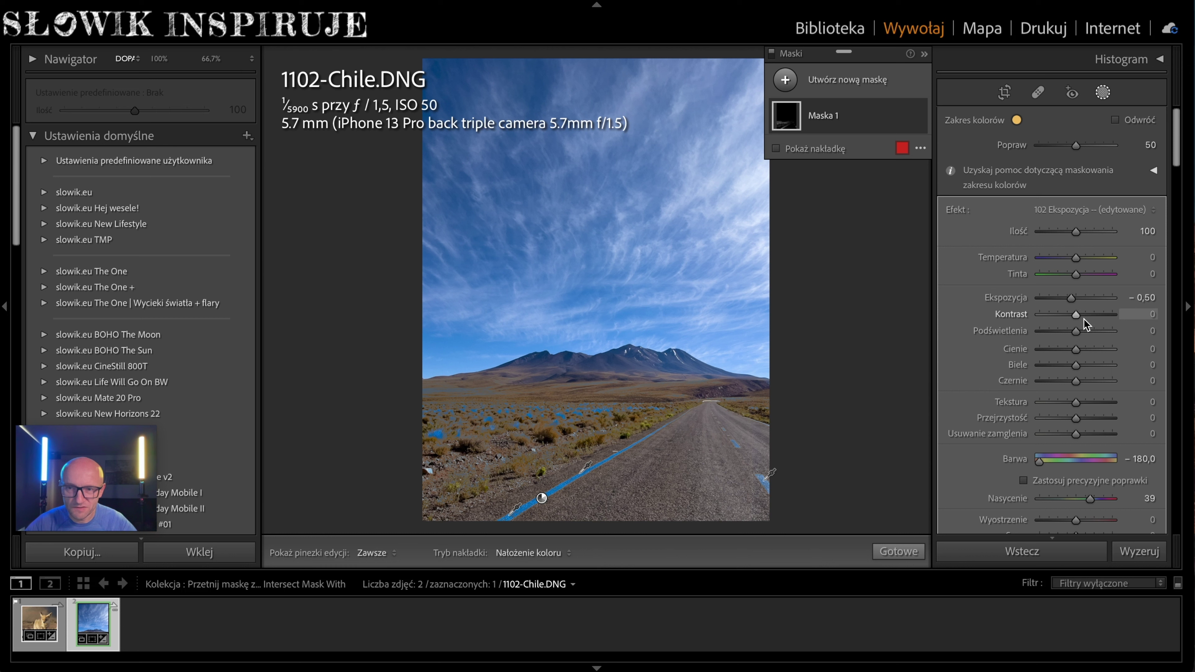
pyautogui.moveTo(1078, 317); pyautogui.dragTo(1089, 317)
pyautogui.moveTo(1079, 421); pyautogui.dragTo(1094, 419)
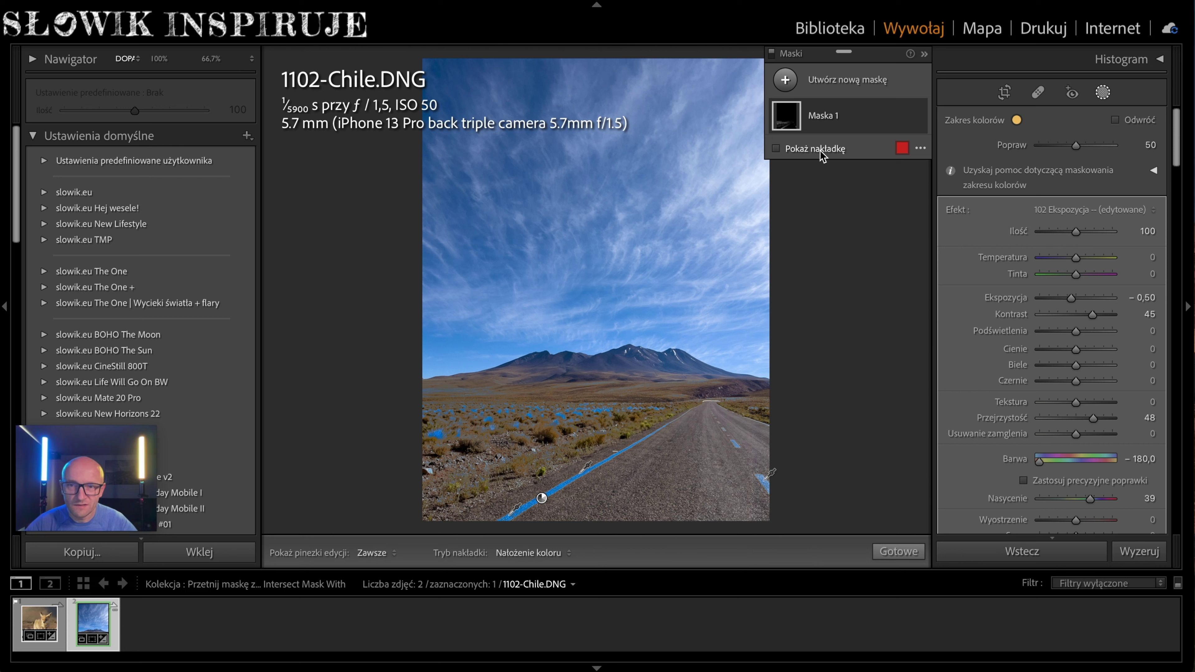
pyautogui.click(815, 122)
pyautogui.click(783, 198)
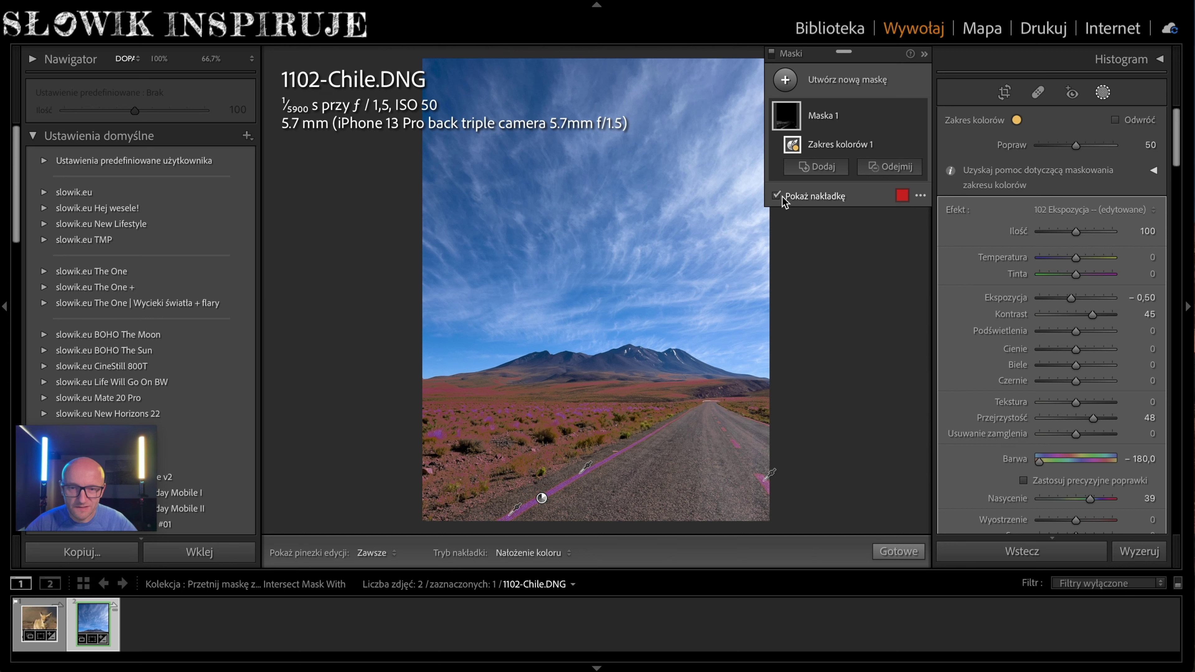
# - Intersect Mask 1 with a size-3 brush and paint a first stroke near the road's right edge
pyautogui.rightClick(799, 118)
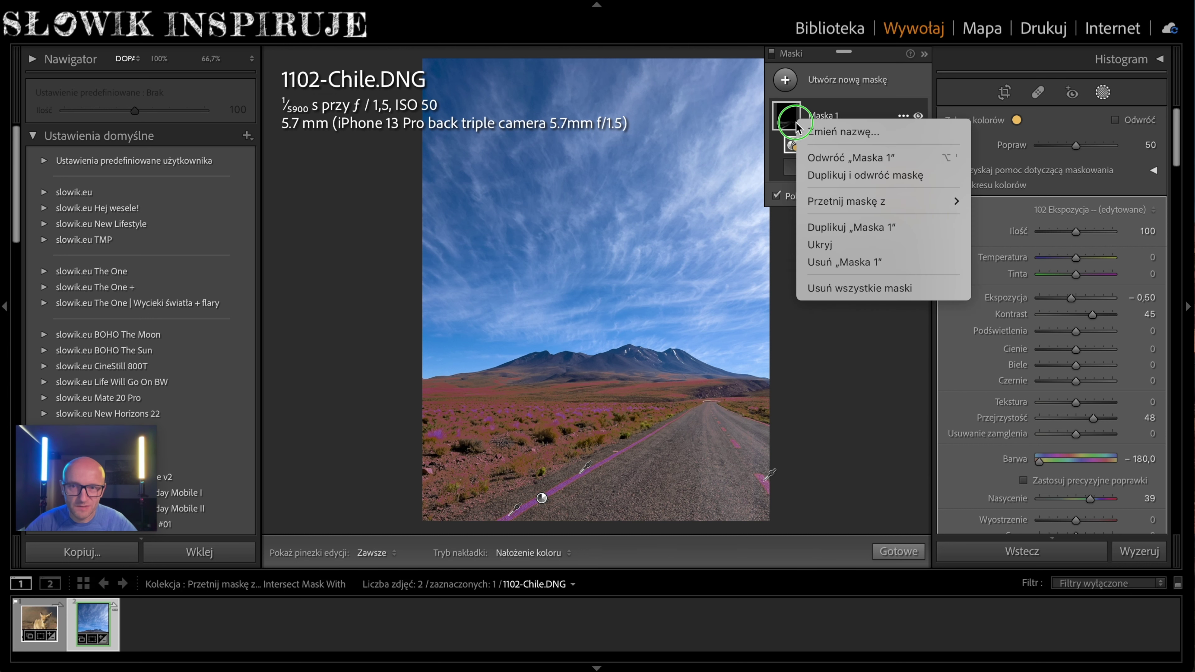
pyautogui.moveTo(847, 201)
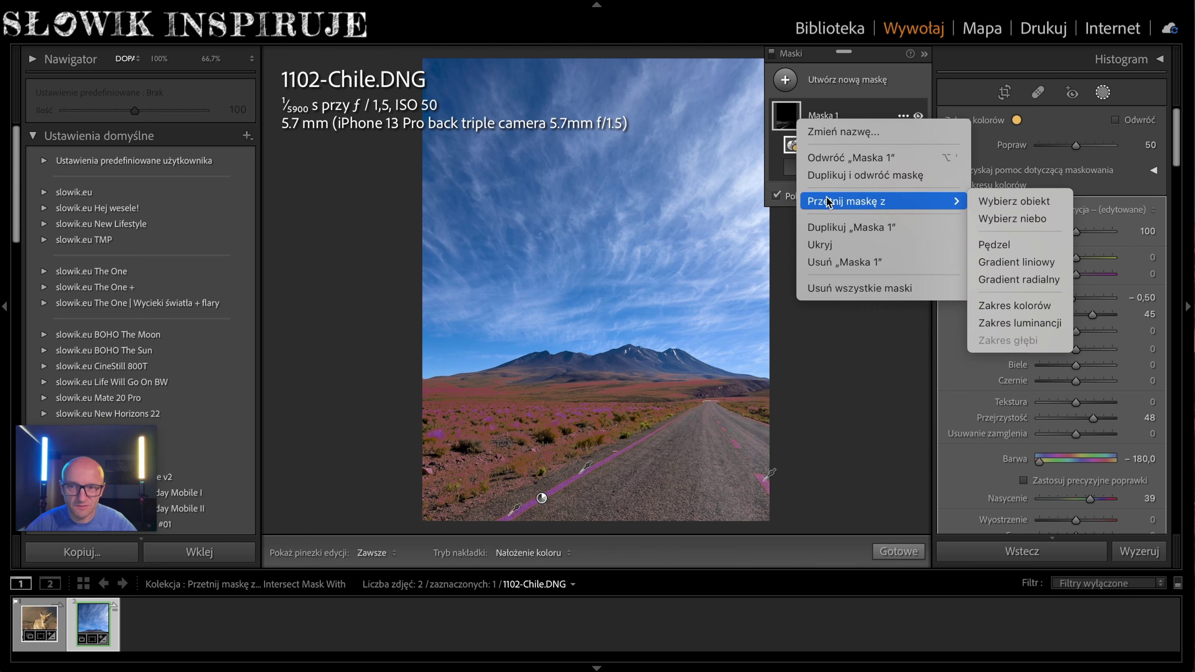
pyautogui.click(1004, 246)
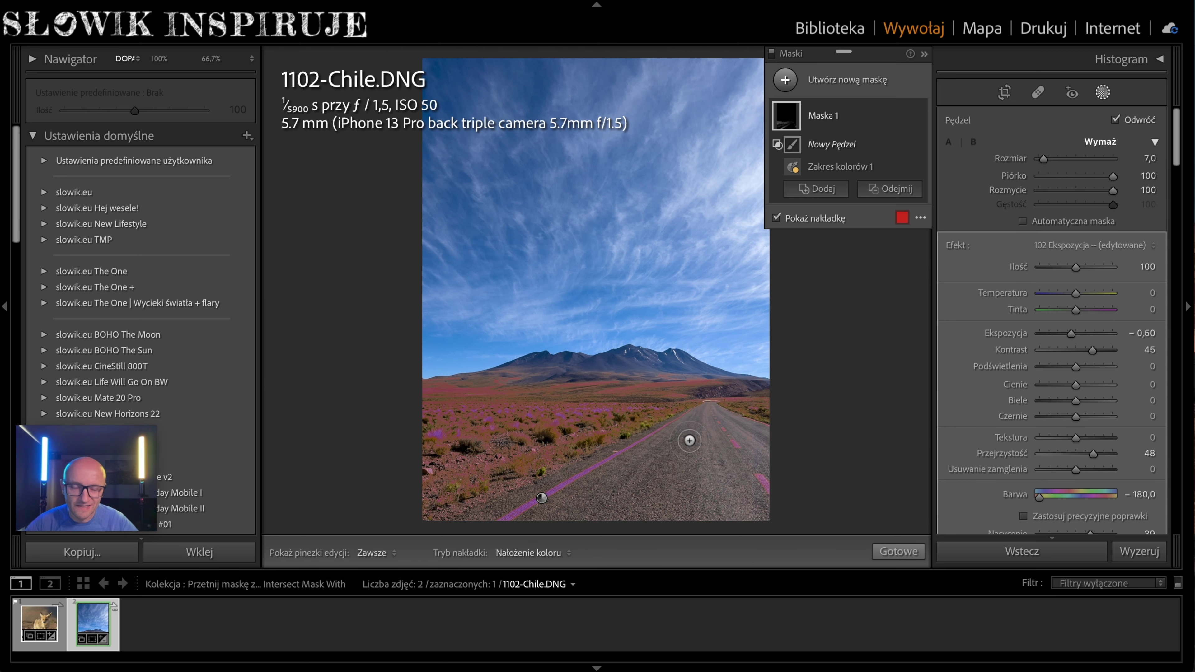
pyautogui.press('[')
pyautogui.press('[')
pyautogui.press('[')
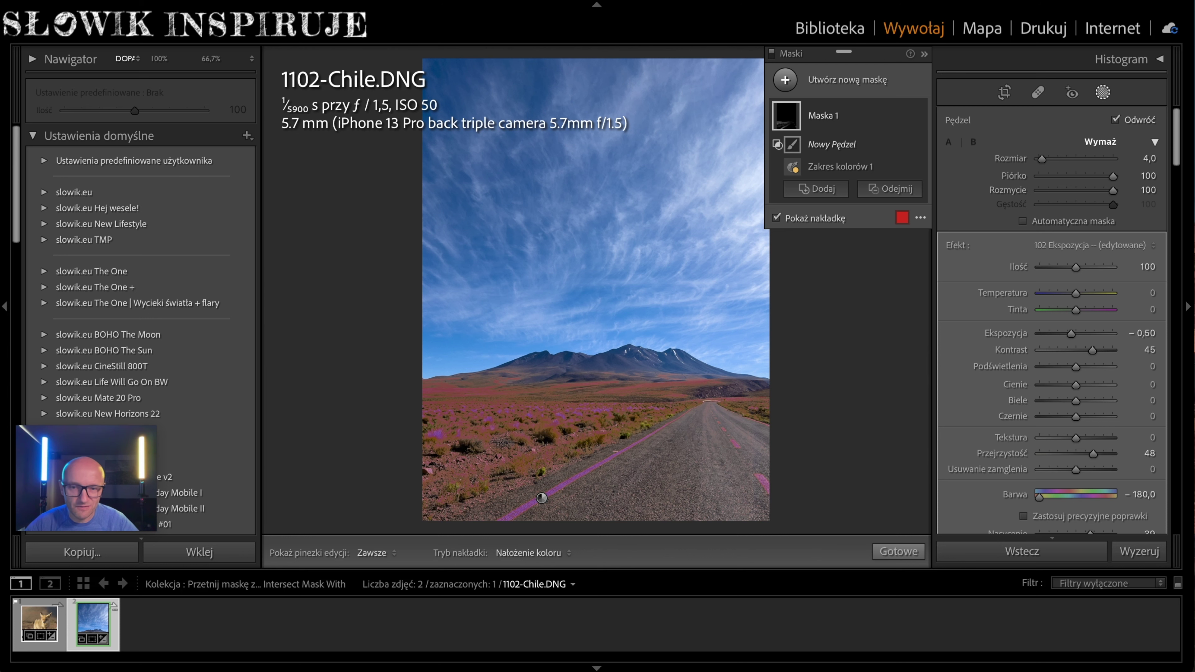
pyautogui.moveTo(779, 501); pyautogui.dragTo(719, 478)
pyautogui.press('[')
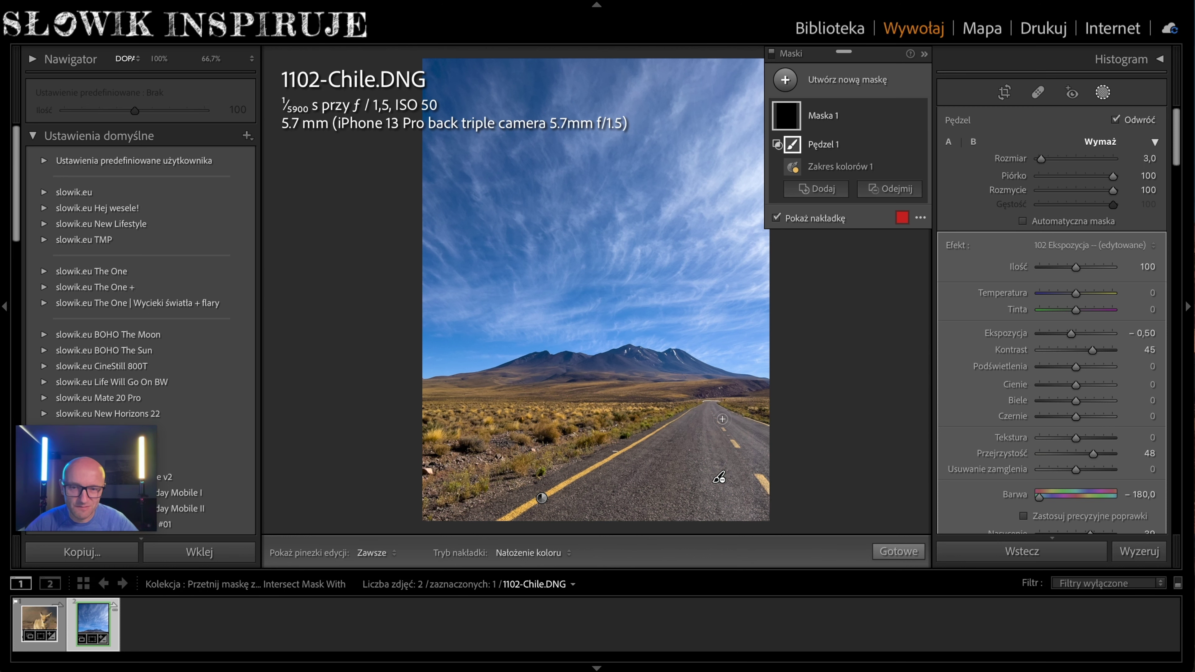
pyautogui.press('h')
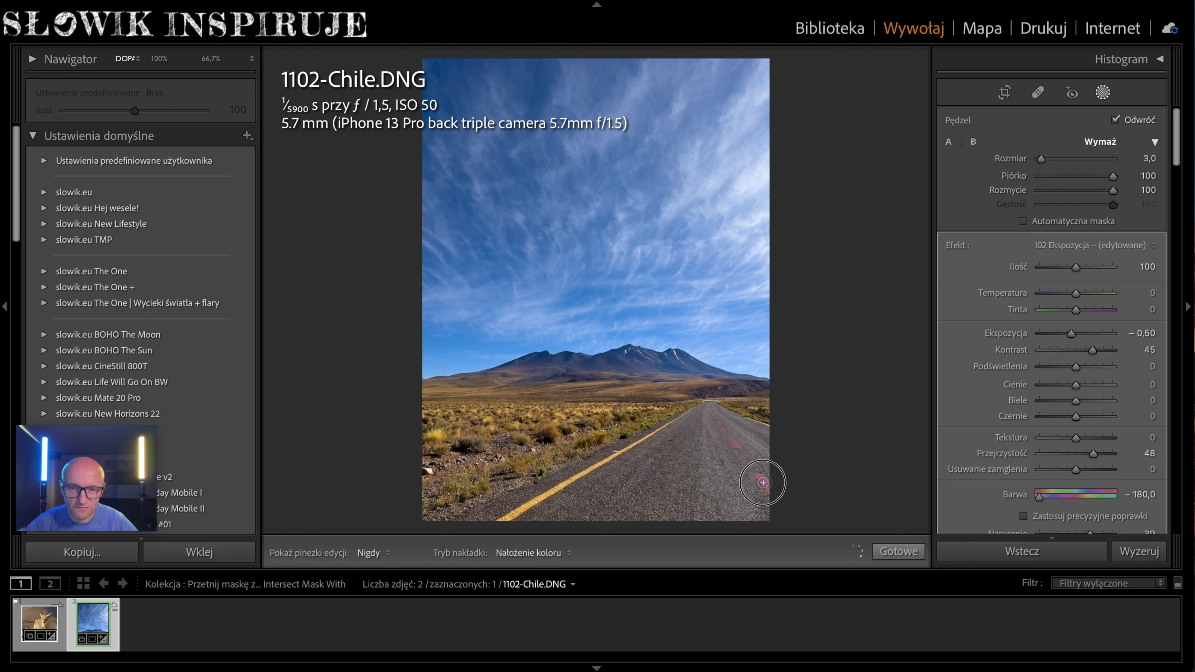
pyautogui.press('h')
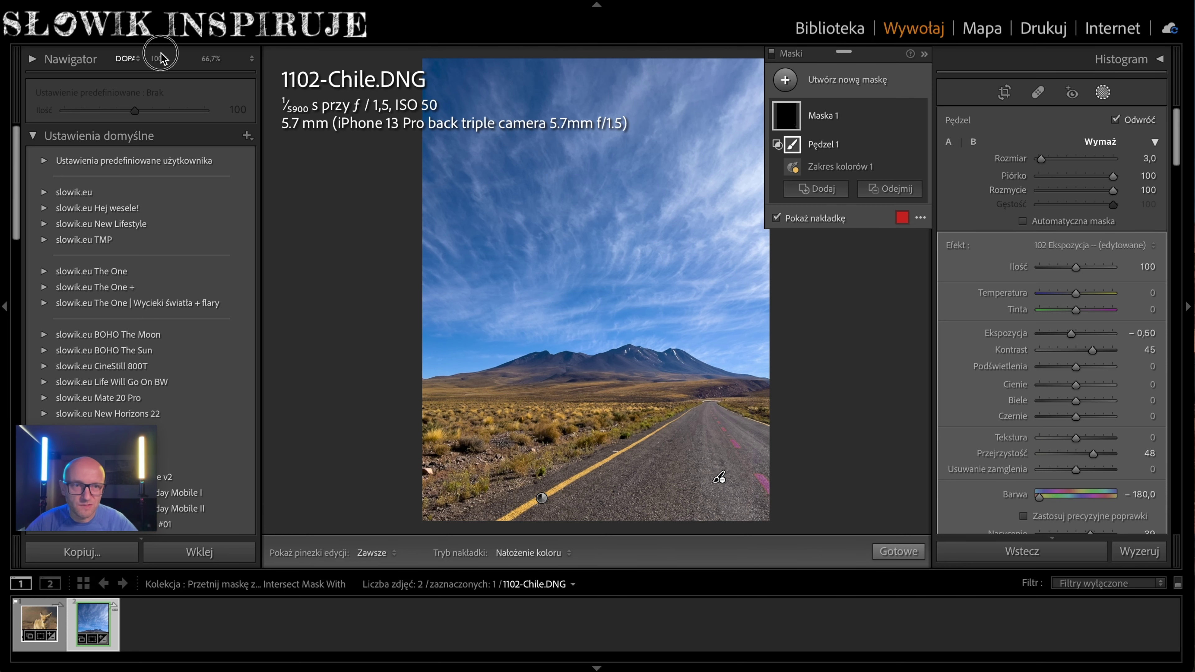
# - Zoom into the road, paint a stroke near its edge, and turn off the red overlay
pyautogui.click(160, 59)
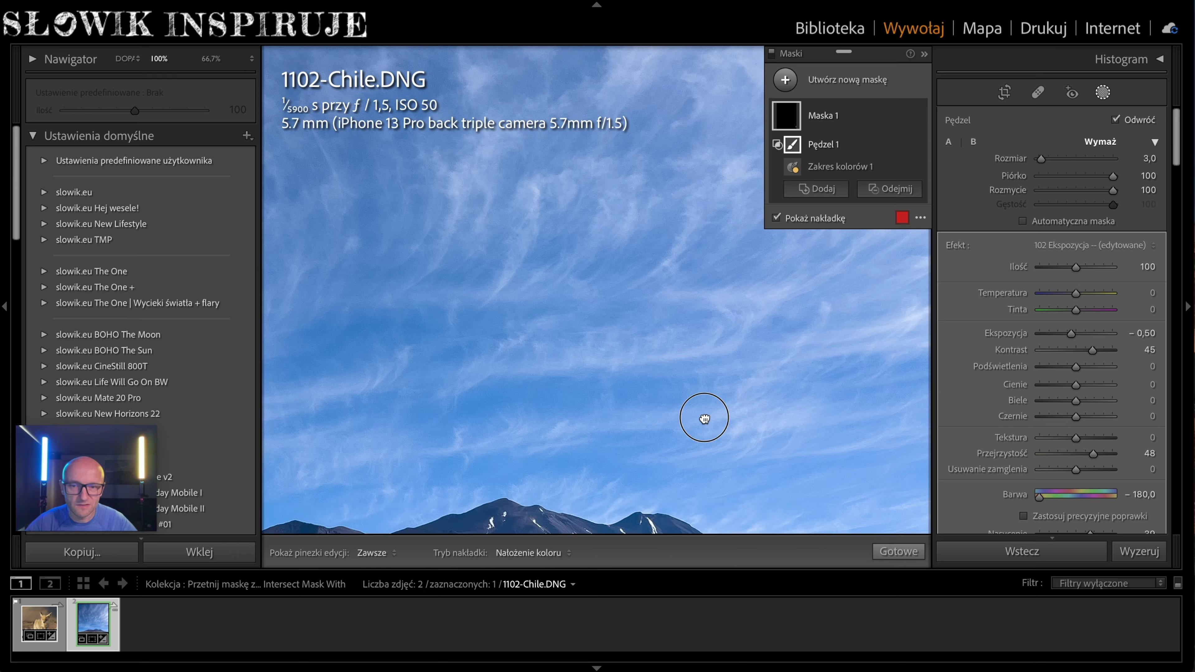
pyautogui.click(704, 419)
pyautogui.click(504, 495)
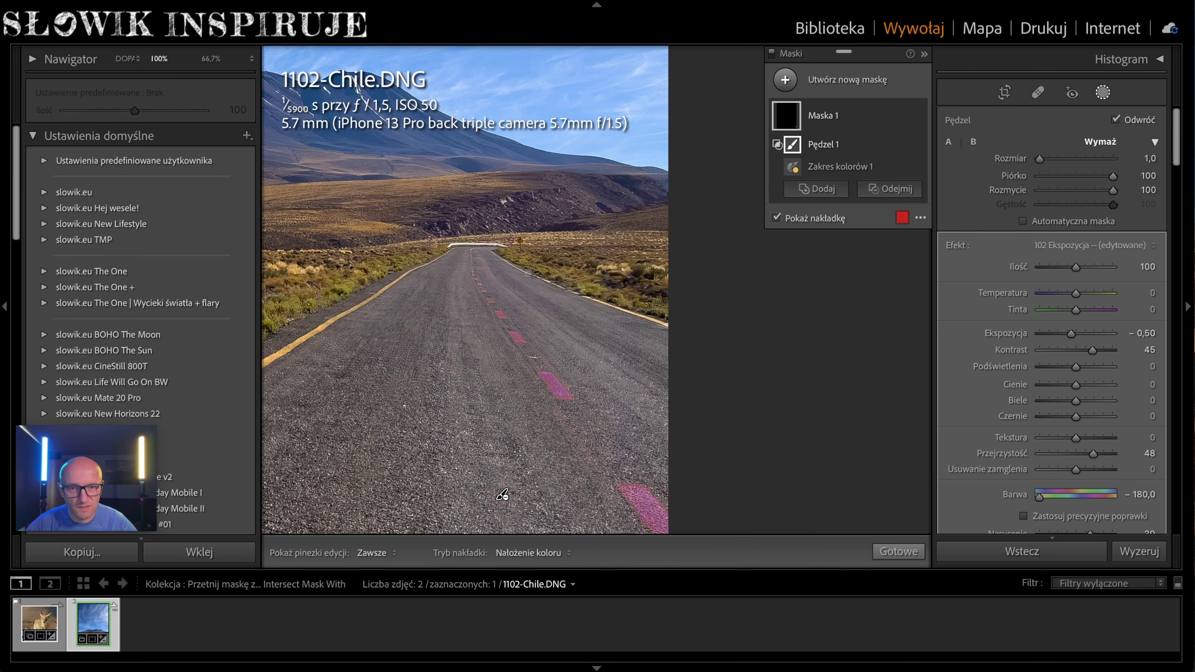
pyautogui.scroll(-10, 503, 495)
pyautogui.press('h')
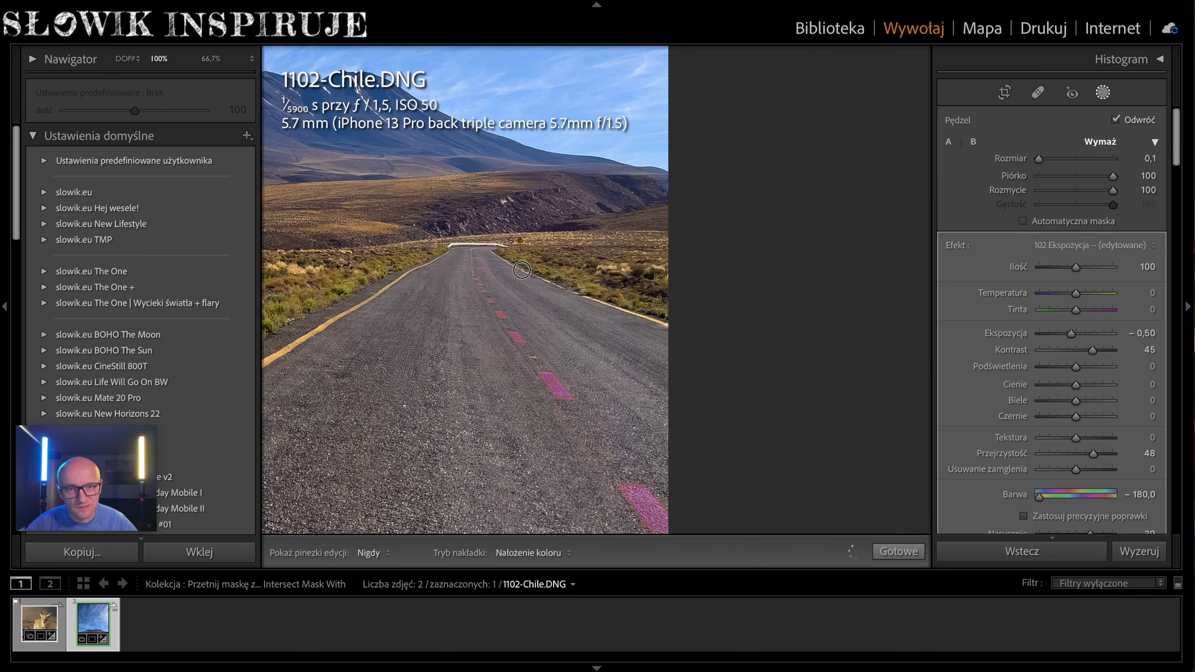
pyautogui.moveTo(521, 270); pyautogui.dragTo(557, 286)
pyautogui.press('h')
pyautogui.click(795, 218)
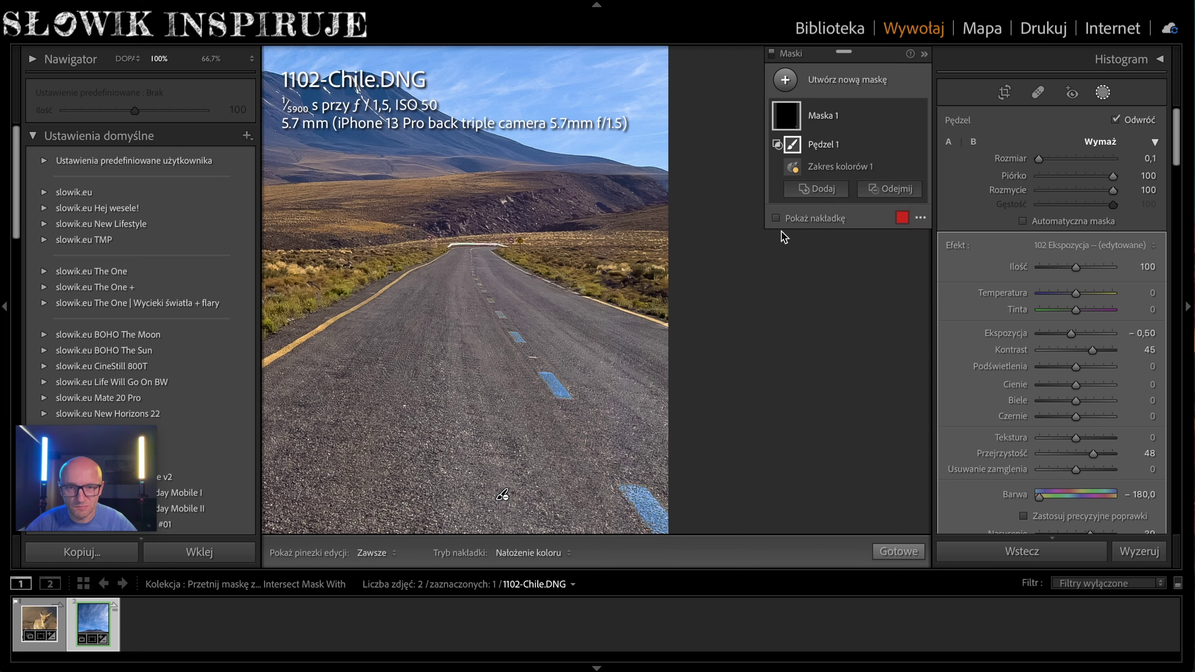
# - Paint along the far part of the left yellow road line with pins hidden
pyautogui.press('h')
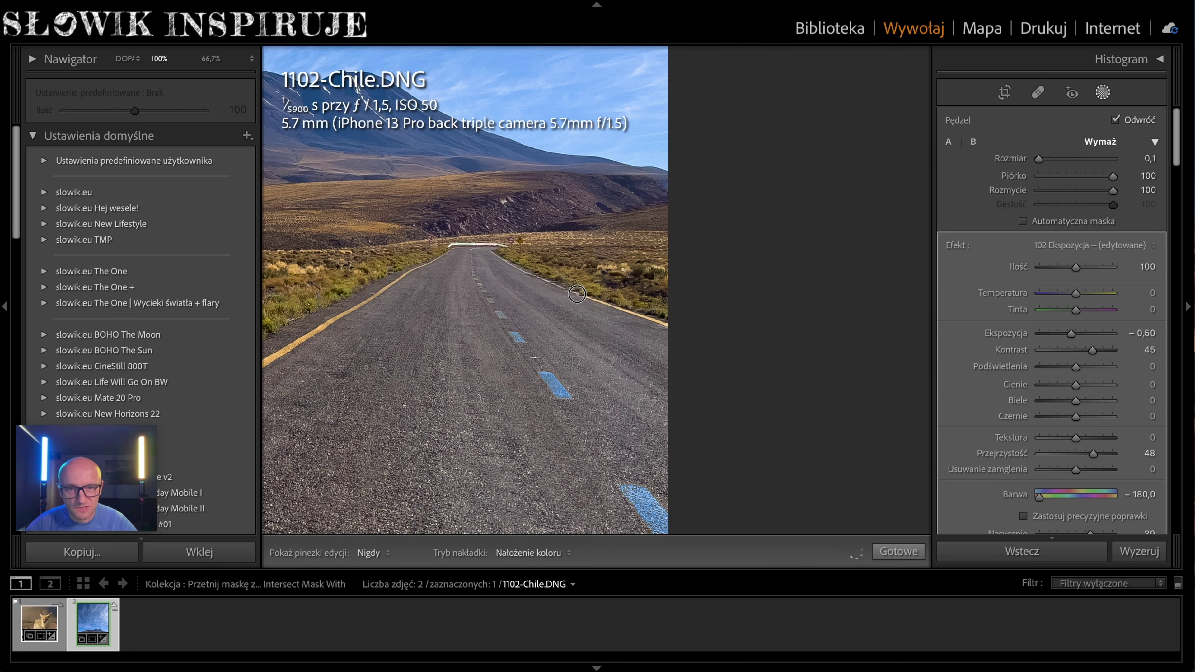
pyautogui.press('h')
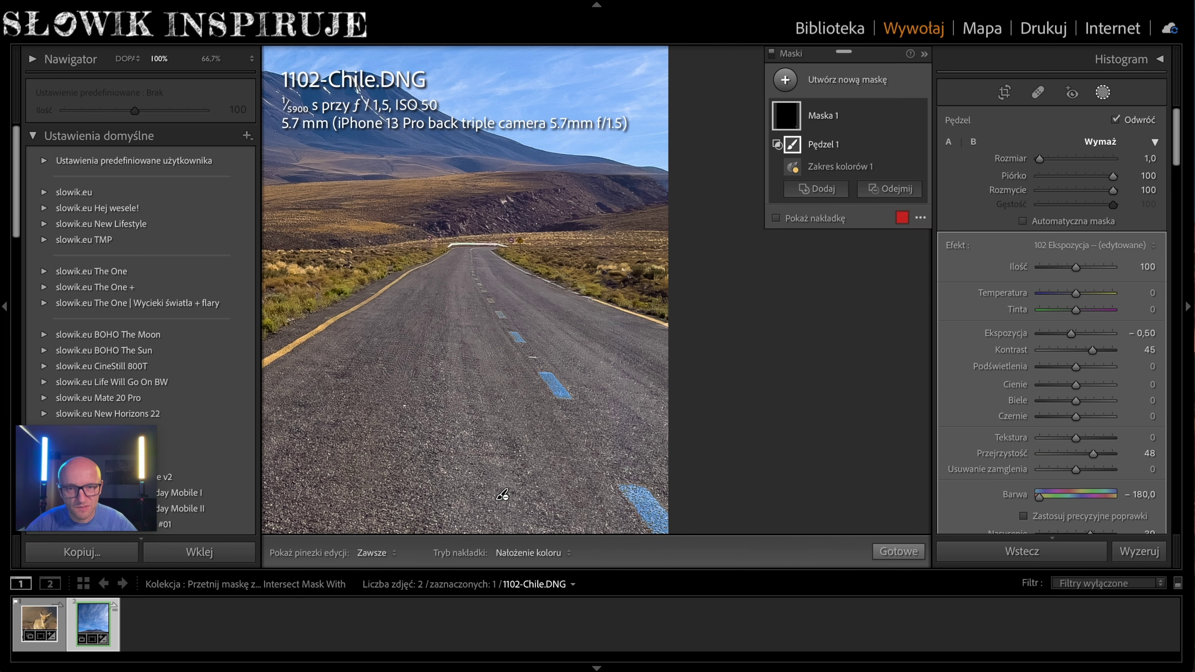
pyautogui.press('h')
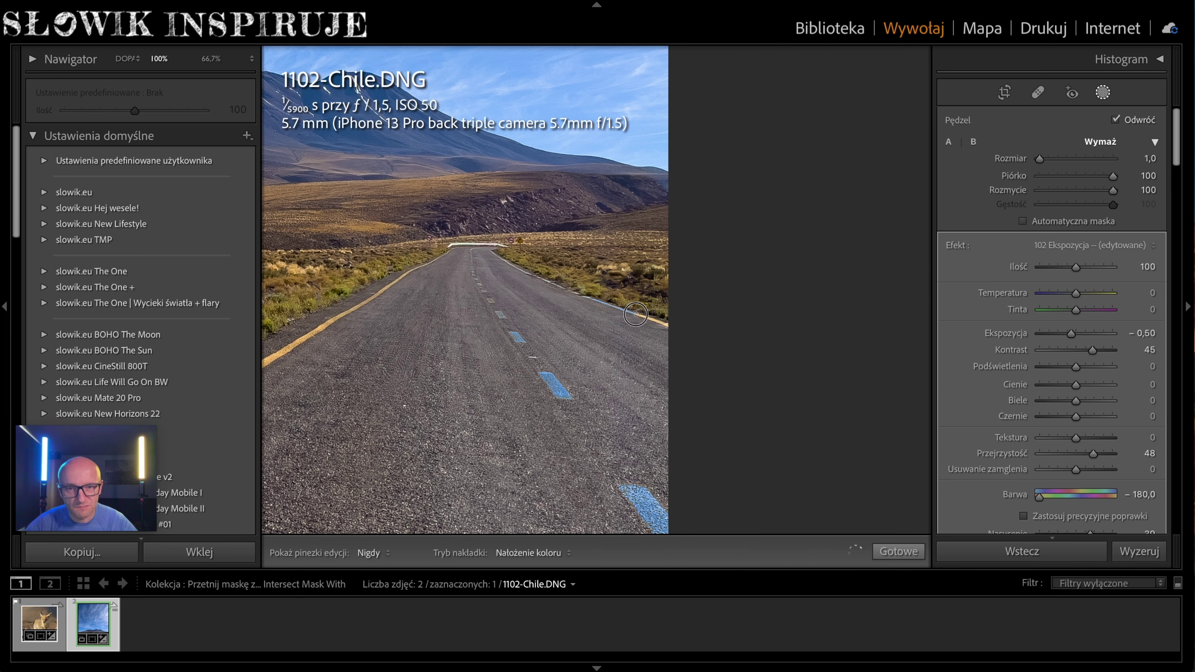
pyautogui.press('h')
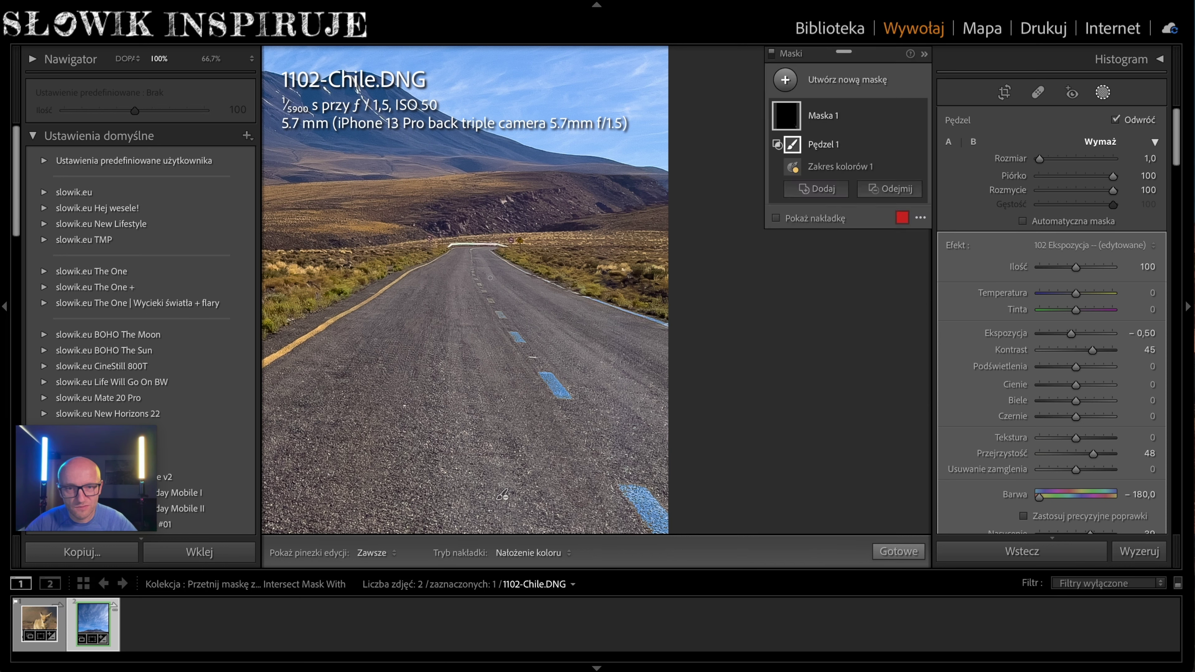
pyautogui.press('h')
pyautogui.press('h')
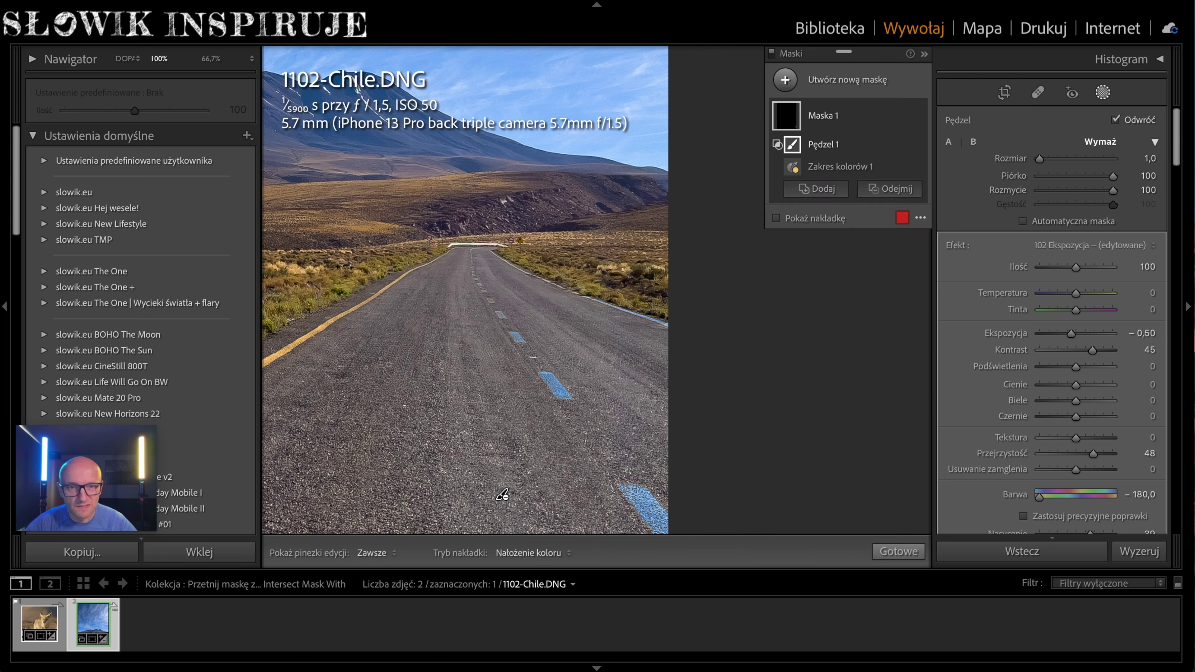
pyautogui.press('h')
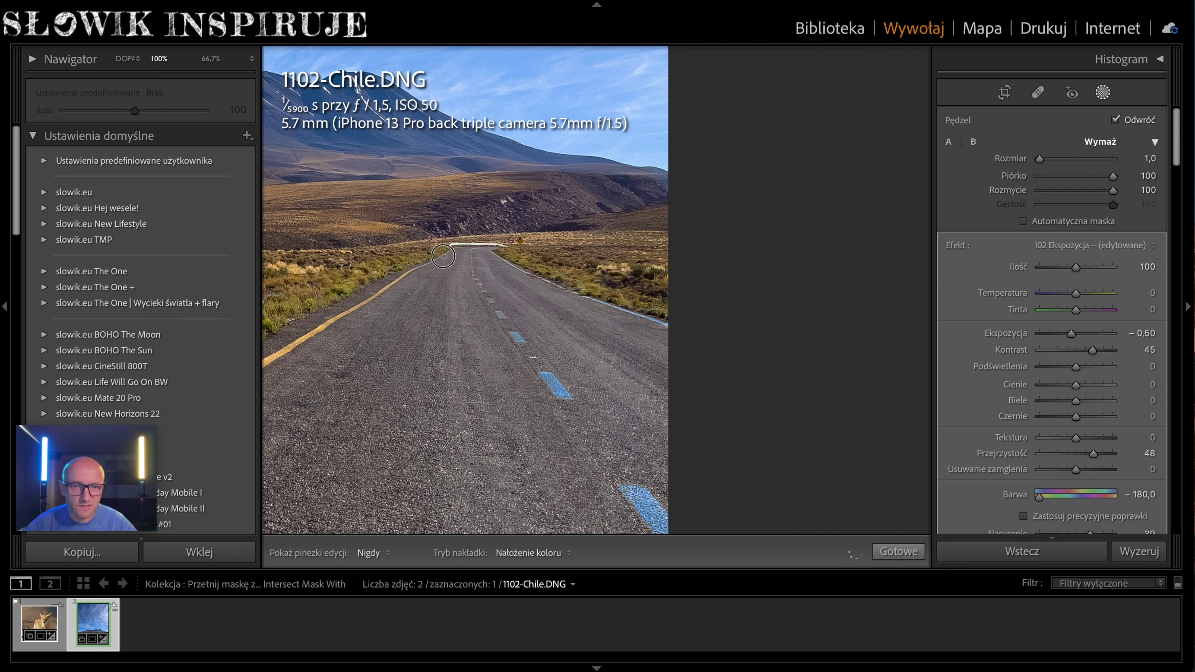
pyautogui.moveTo(448, 248); pyautogui.dragTo(363, 306)
pyautogui.press('h')
# - Zoom closer and brush the rest of the left yellow line blue
pyautogui.moveTo(332, 371); pyautogui.dragTo(503, 294)
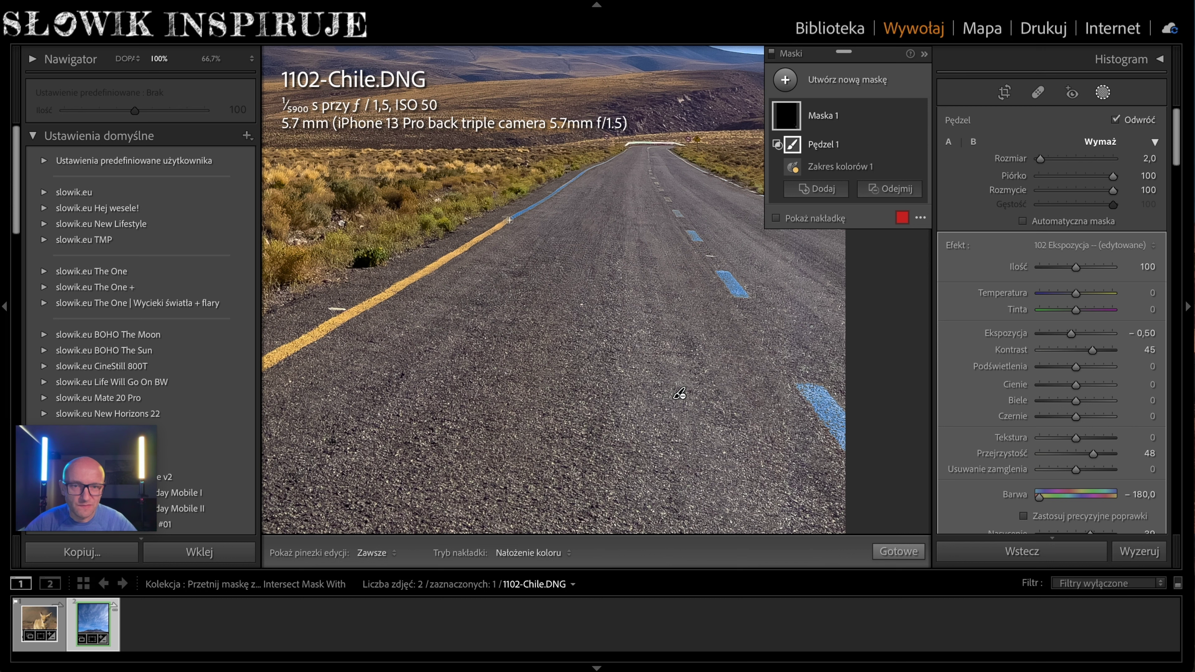
pyautogui.press('h')
pyautogui.moveTo(510, 220); pyautogui.dragTo(435, 271)
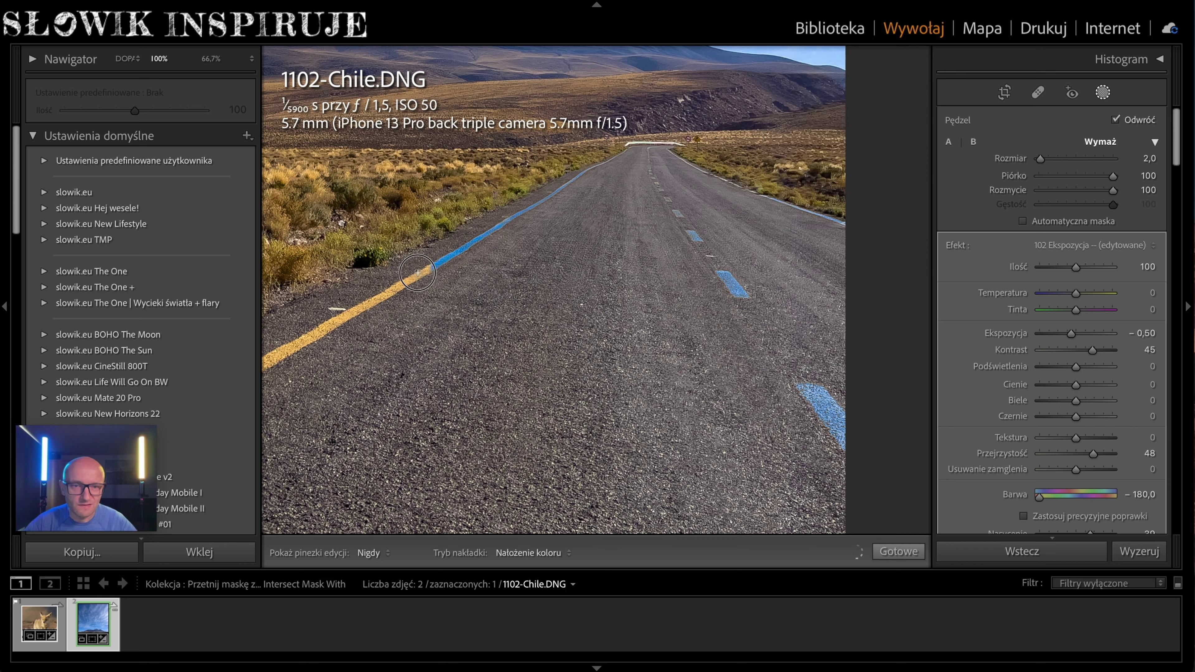
pyautogui.moveTo(486, 234); pyautogui.dragTo(322, 332)
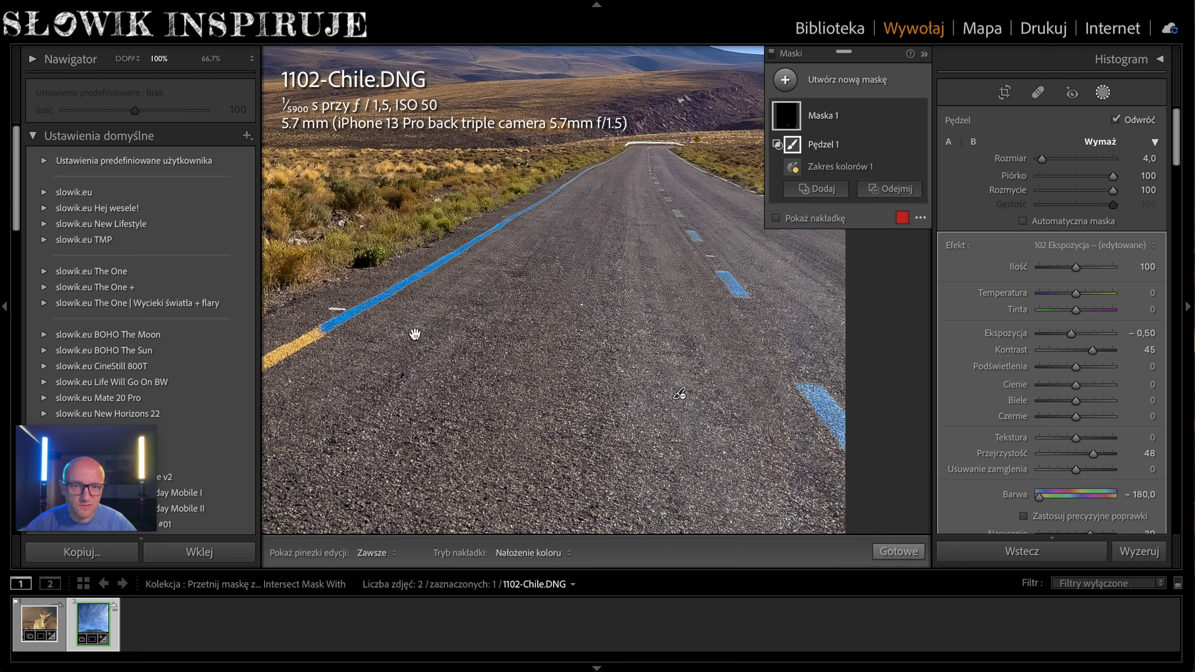
pyautogui.hotkey('ctrl', '=')
pyautogui.moveTo(584, 175); pyautogui.dragTo(341, 325)
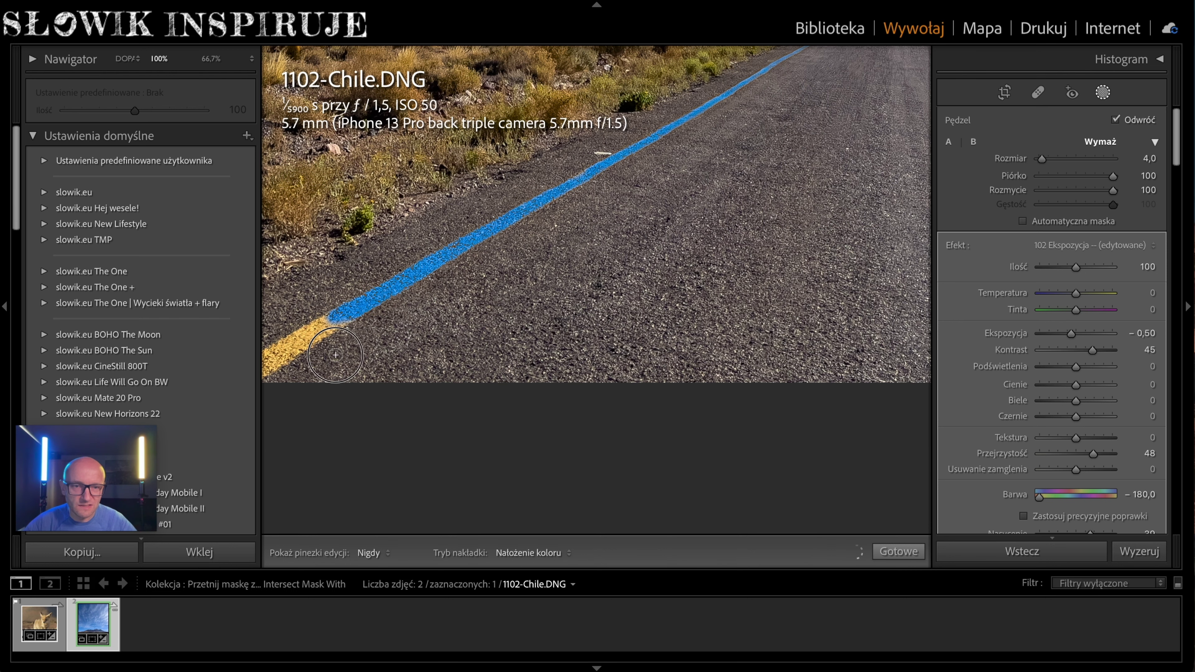
pyautogui.moveTo(429, 328)
pyautogui.mouseDown()
pyautogui.moveTo(335, 356)
pyautogui.moveTo(476, 286)
pyautogui.moveTo(371, 316)
pyautogui.mouseUp()
pyautogui.scroll(3, 482, 258)
pyautogui.press('h')
pyautogui.press('h')
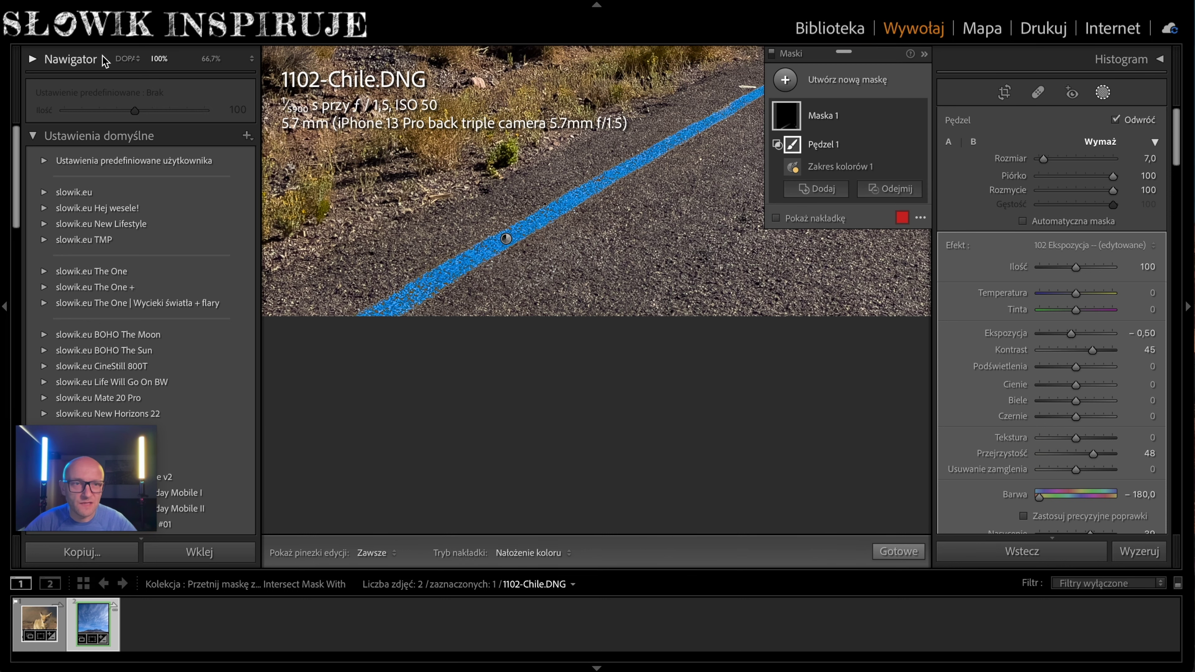
# - Fit the whole road photo in the Navigator to check the blue left line
pyautogui.click(125, 59)
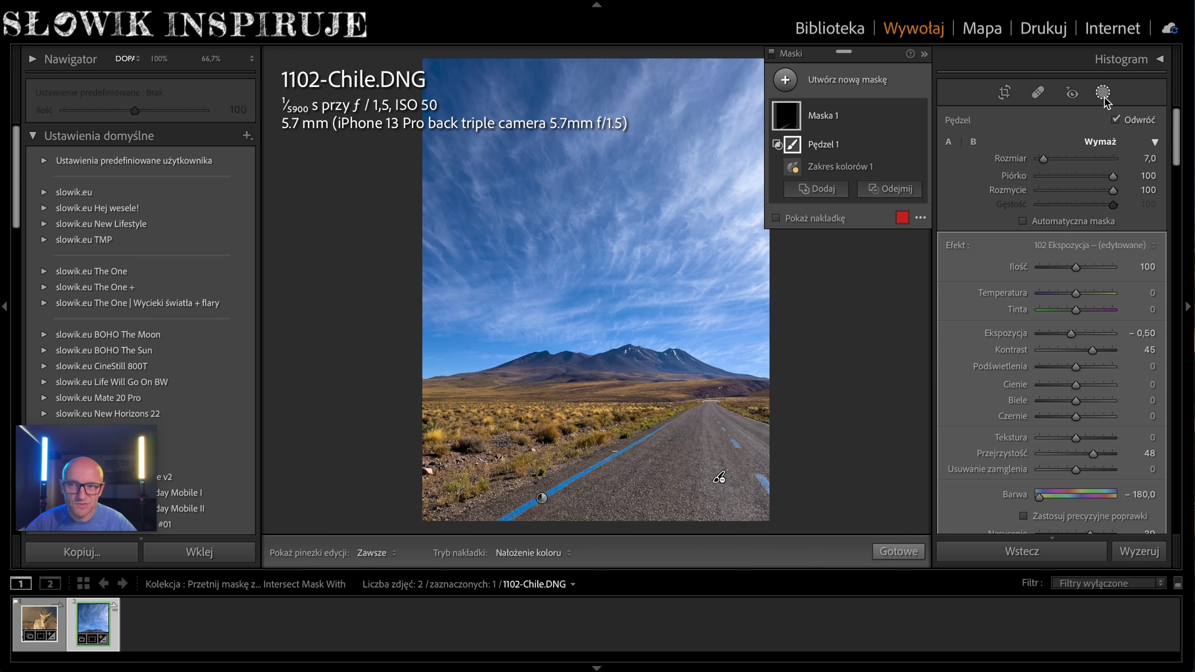
# - Open and dismiss Maska 1's context menu twice, then collapse its brush and colour range components
pyautogui.rightClick(817, 128)
pyautogui.moveTo(865, 197)
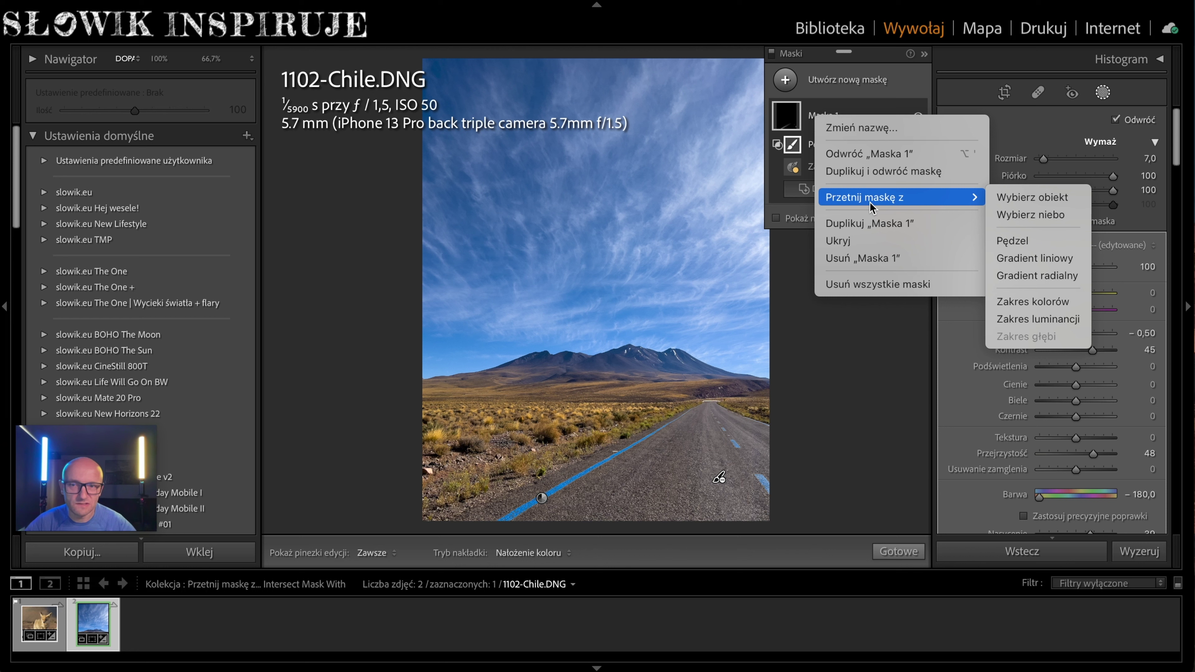
pyautogui.click(792, 120)
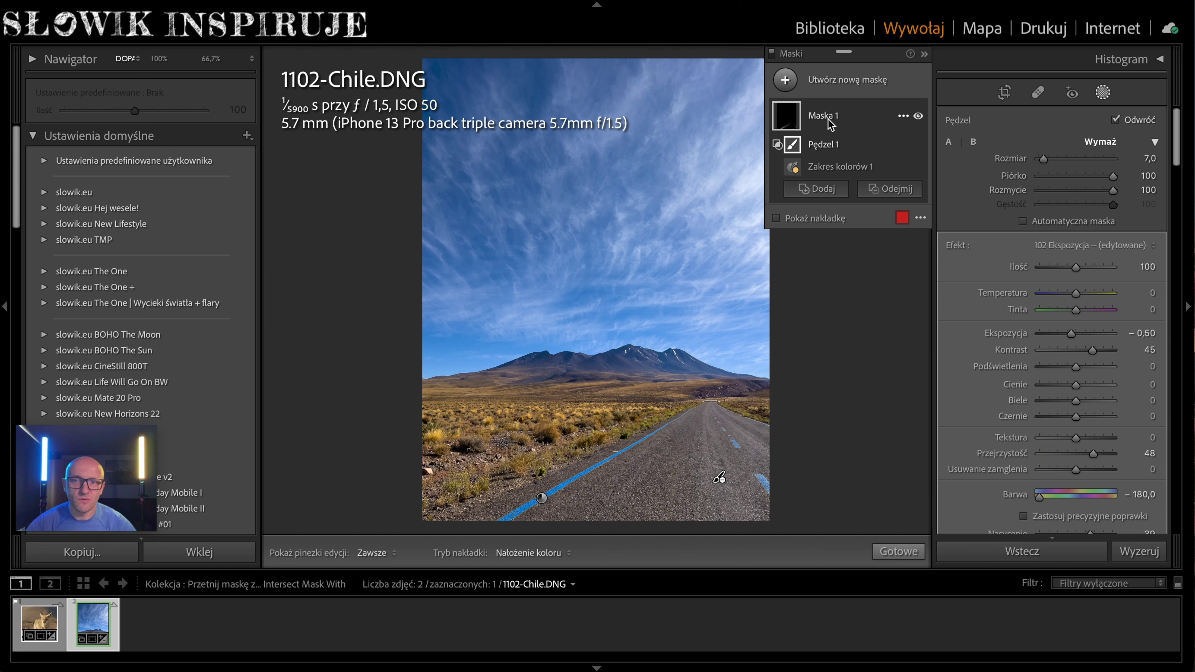
pyautogui.rightClick(830, 124)
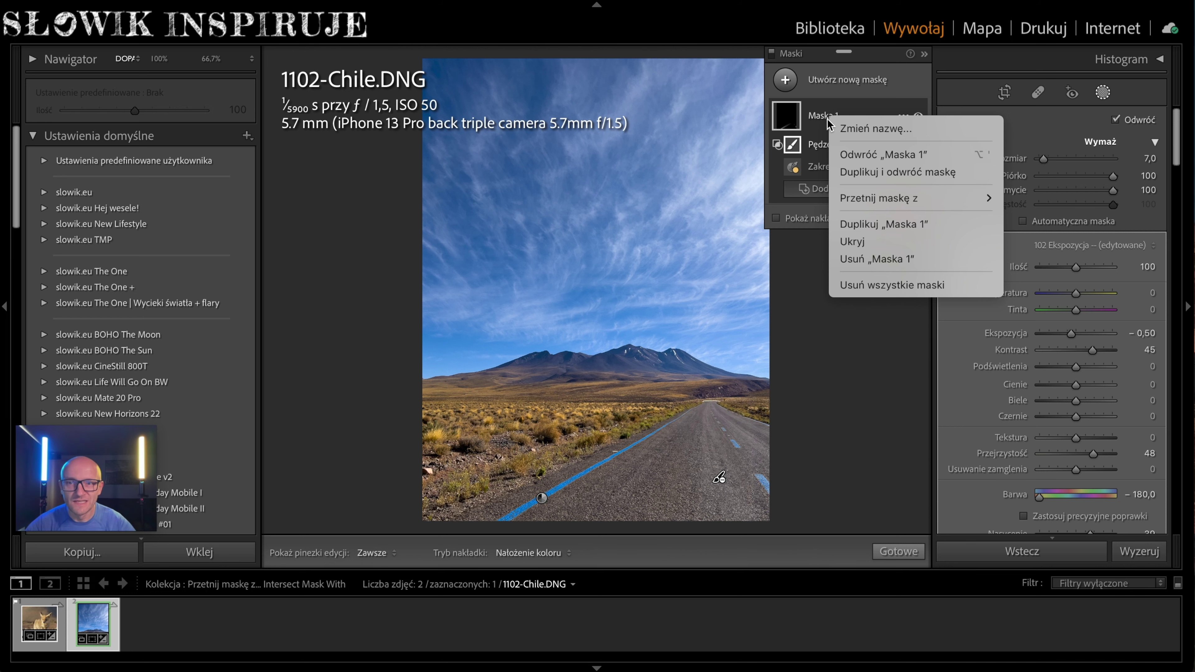
pyautogui.click(821, 119)
pyautogui.click(821, 118)
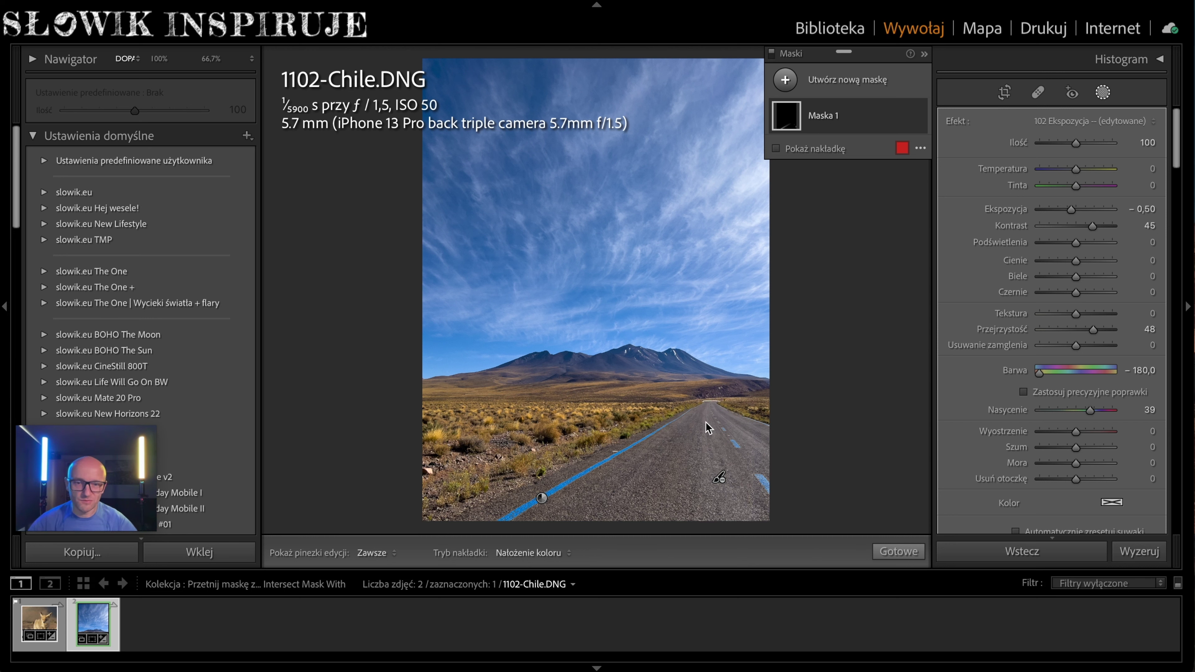
# - Close Masking, preview the Before view with \, then reopen Masking to list new mask types
pyautogui.click(1106, 93)
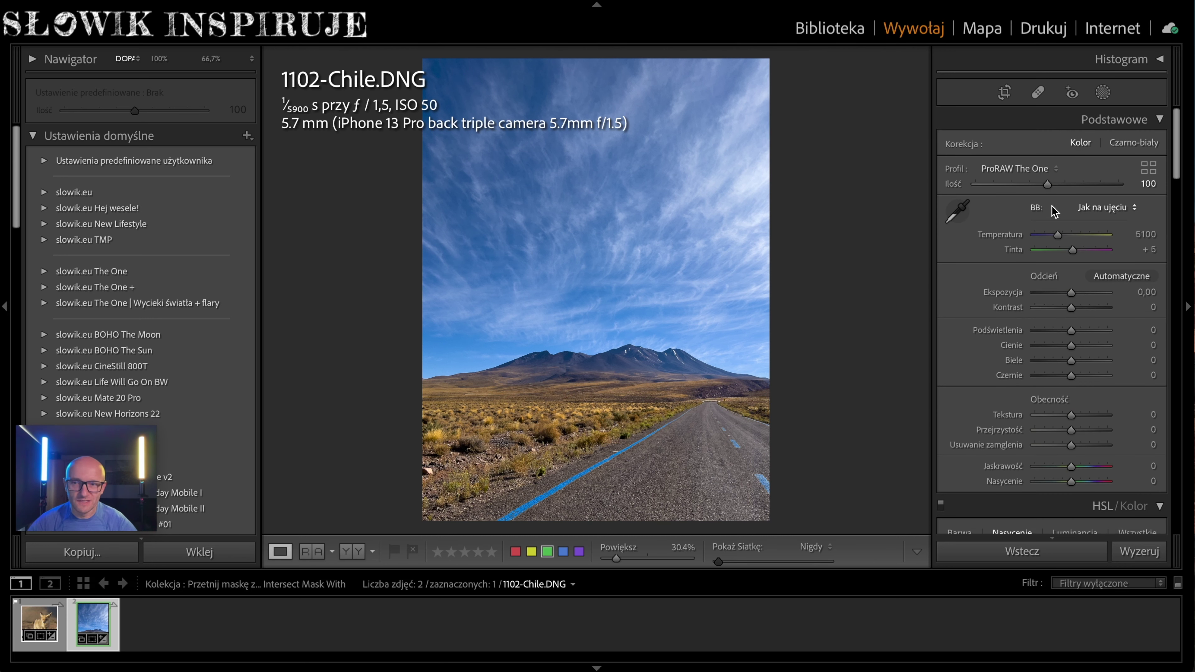
pyautogui.press('\\')
pyautogui.press('\\')
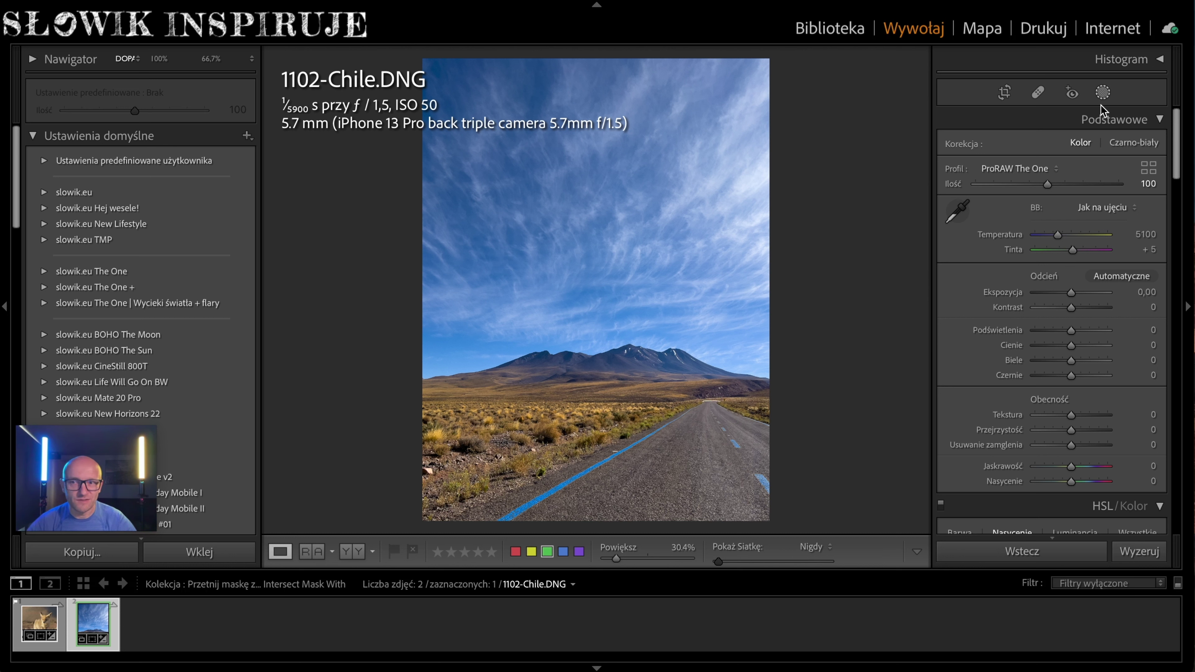
pyautogui.click(1106, 93)
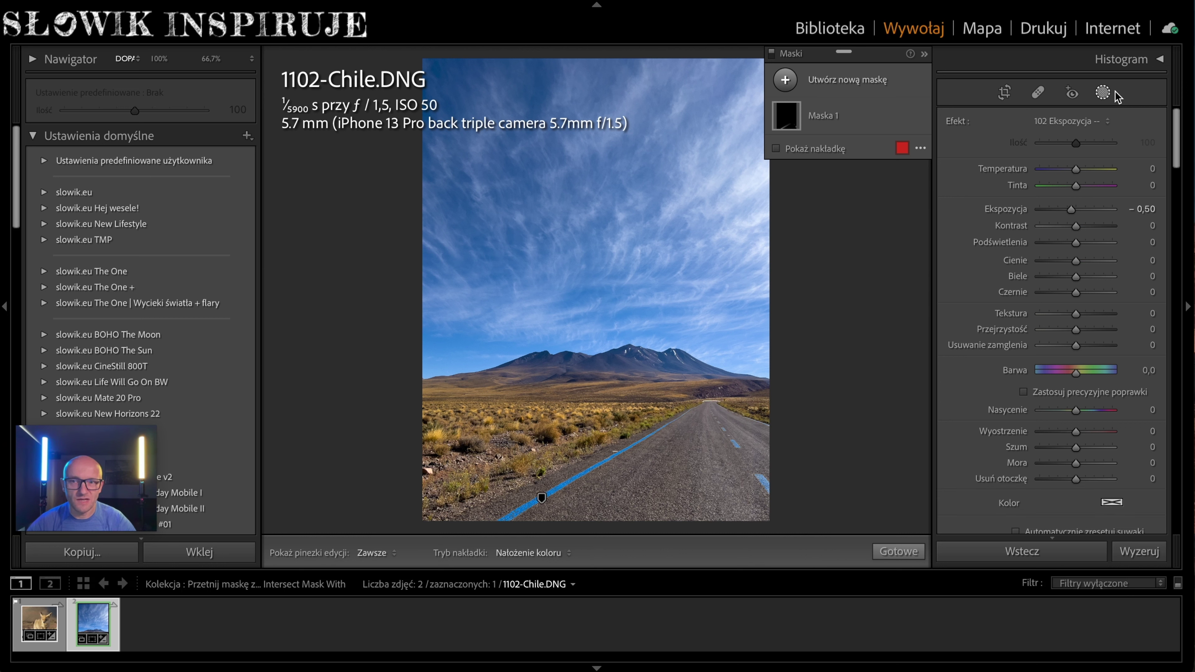
pyautogui.click(848, 81)
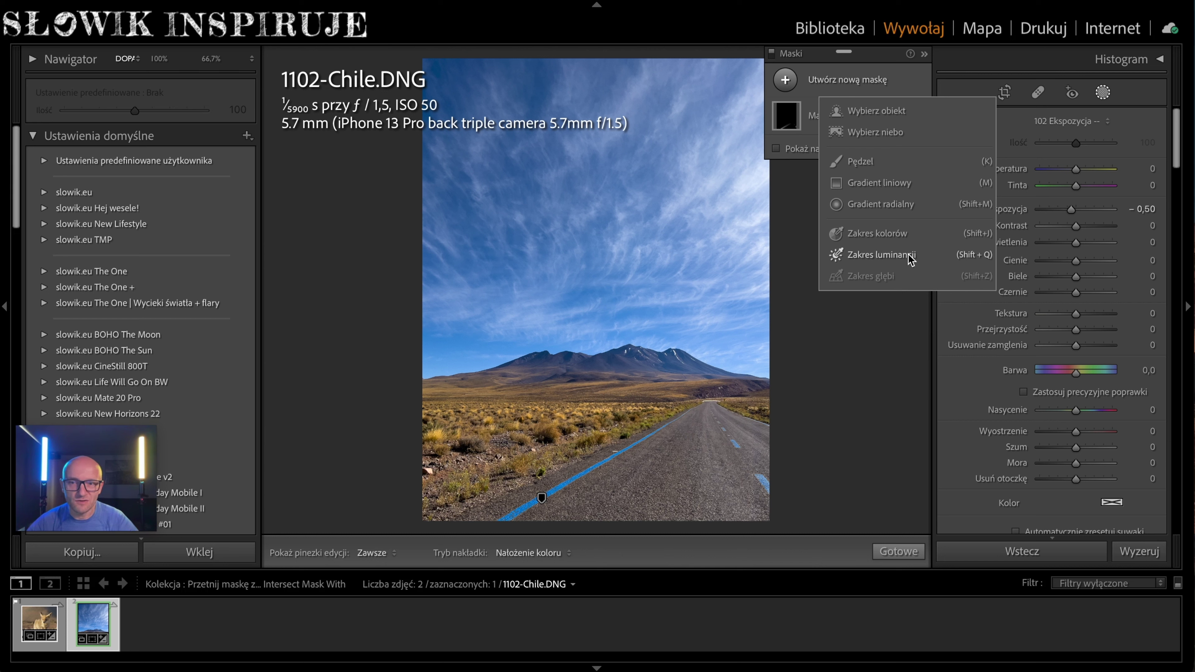
pyautogui.click(1104, 93)
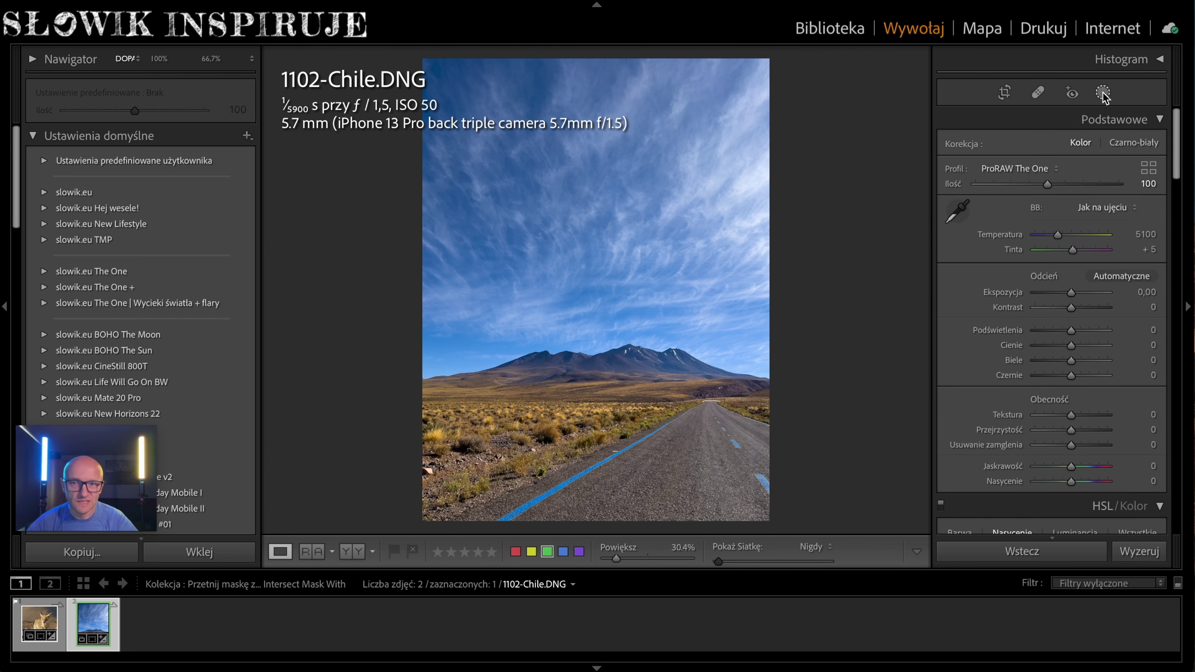